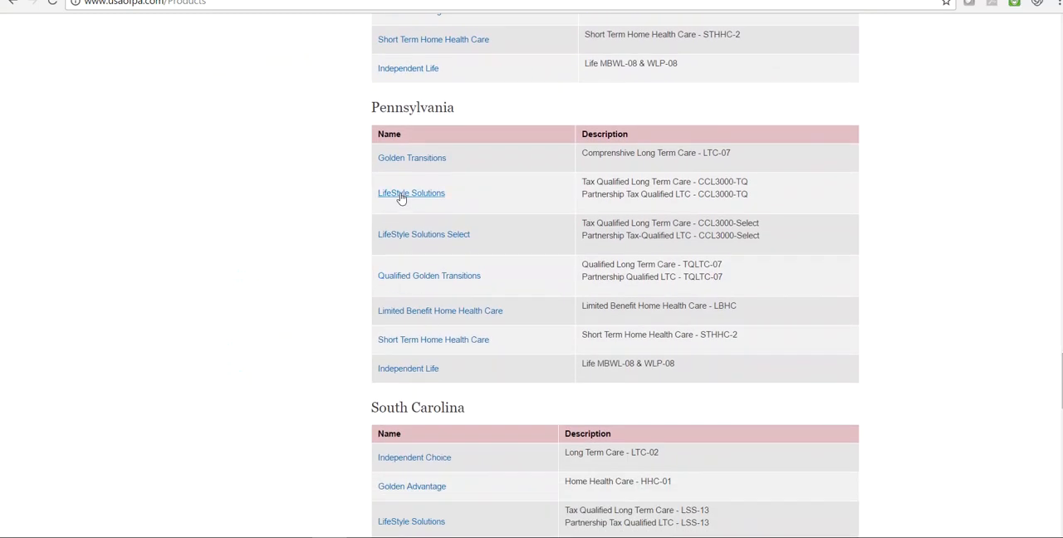
- Open Pennsylvania's LifeStyle Solutions product page and access the electronic version of the PA LSS/Select Application Kit
left_click(401, 195)
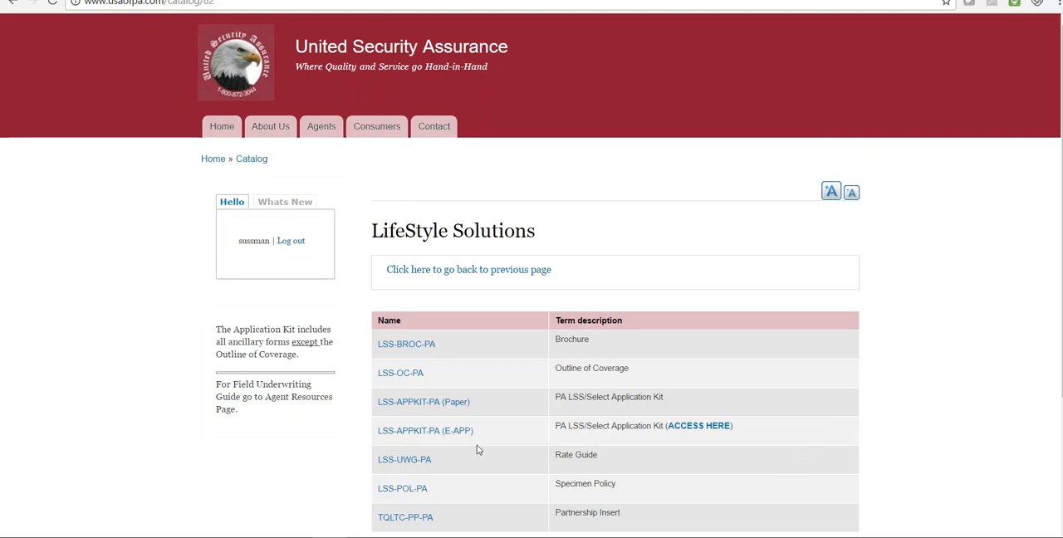
left_click(699, 426)
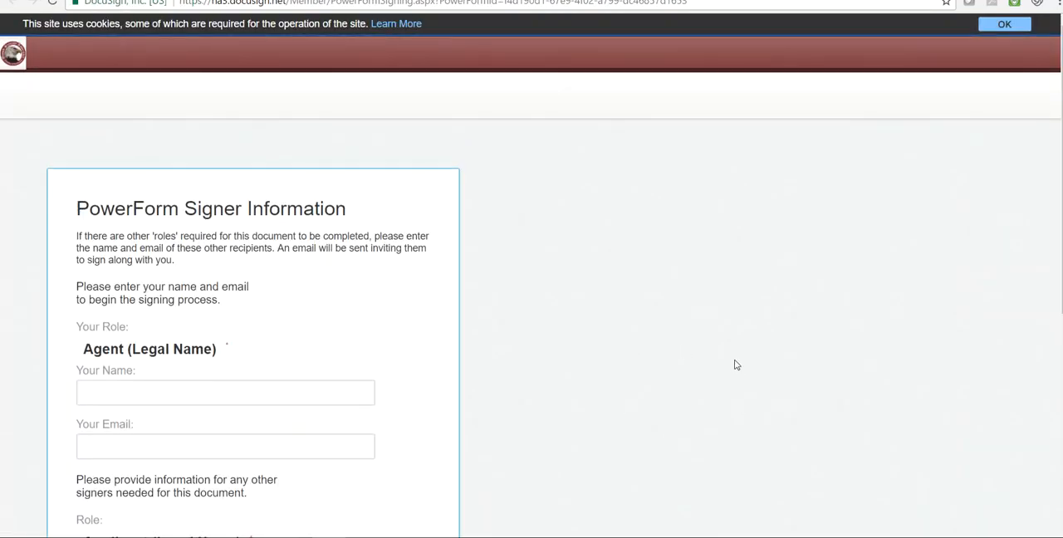
- Enter the agent's and applicant's legal names and e-mails, leave the Care Partner fields blank, and begin signing
scroll(734, 364, "down", 1)
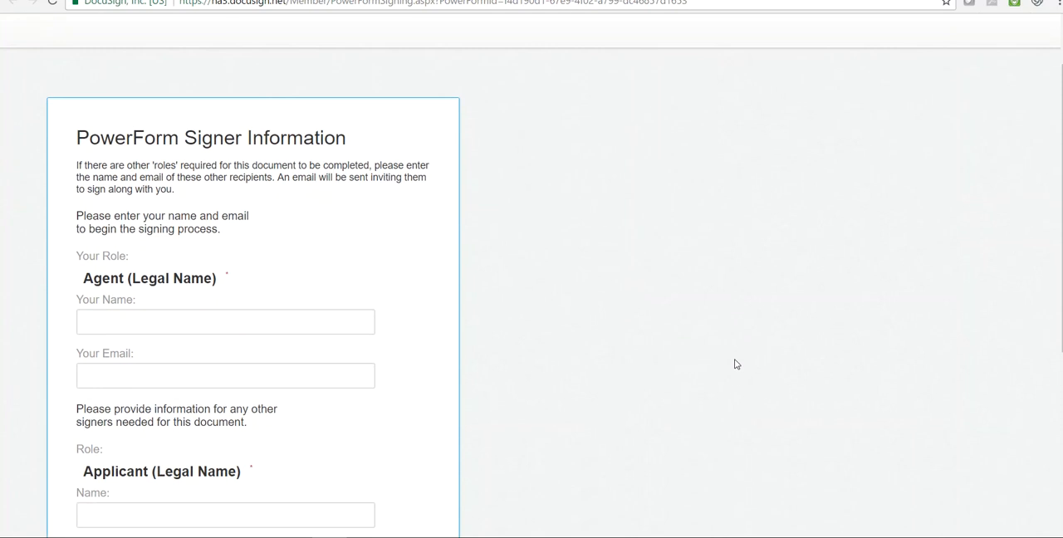
scroll(734, 364, "down", 1)
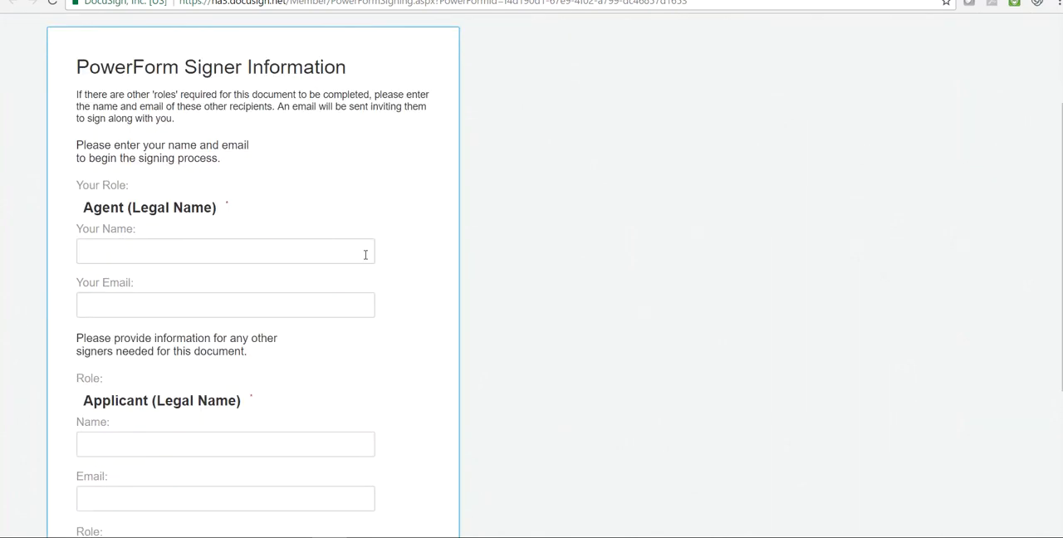
left_click(320, 249)
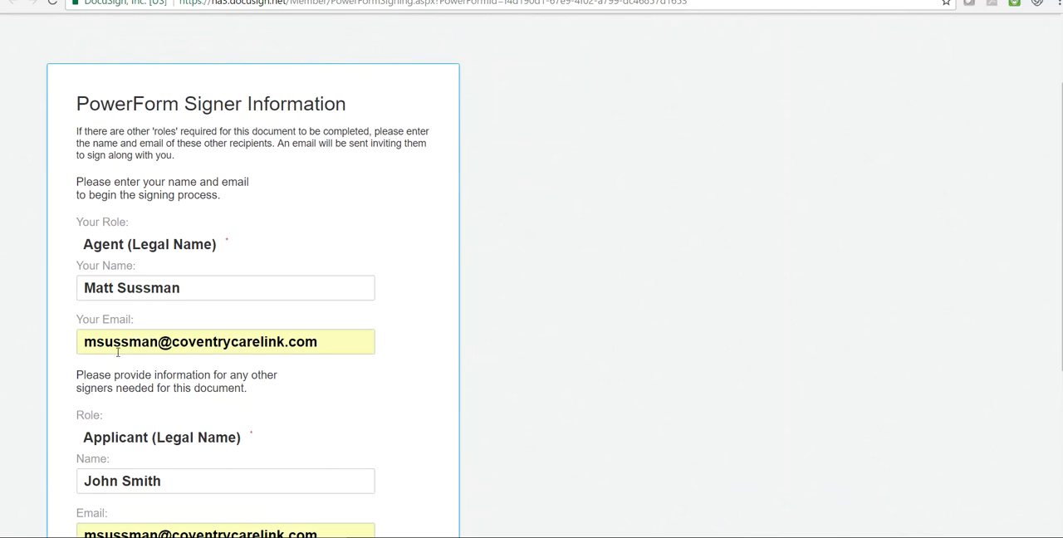
scroll(401, 427, "down", 2)
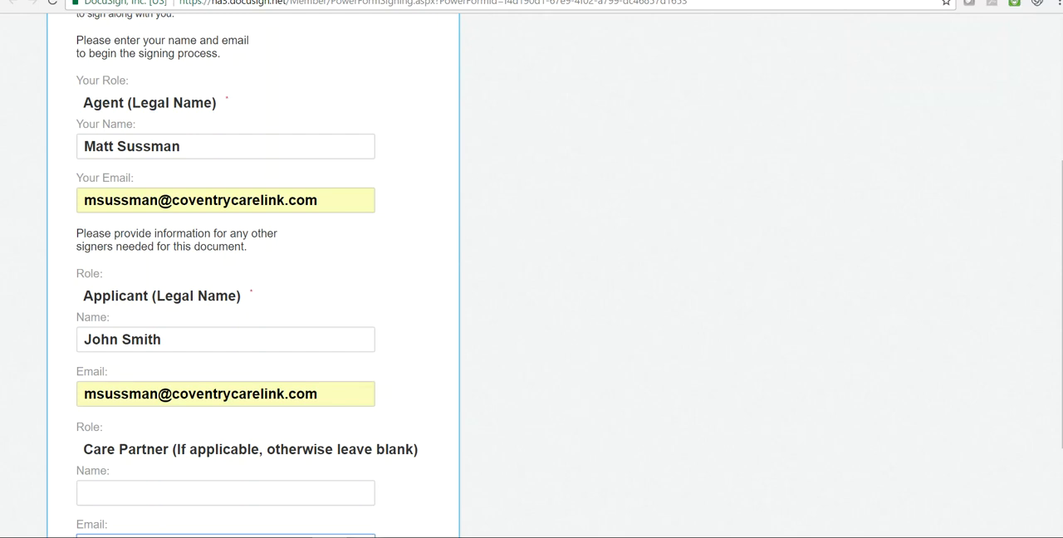
scroll(367, 441, "down", 2)
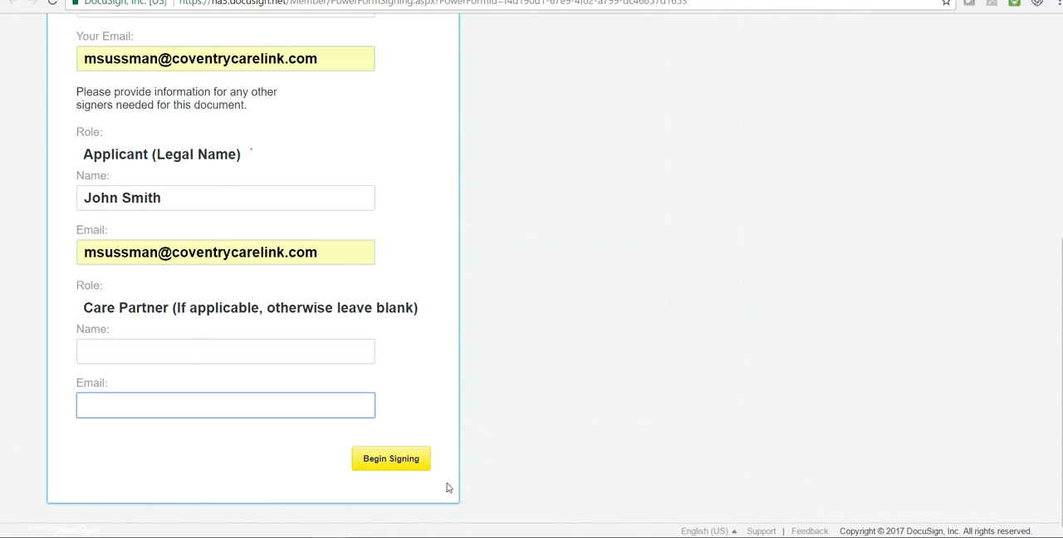
left_click(417, 461)
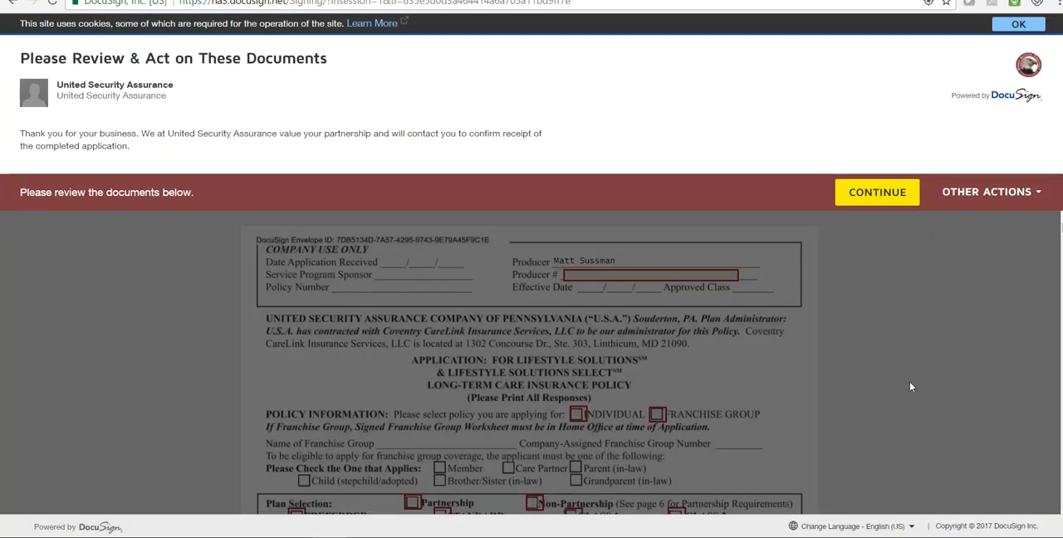
- Try the LSS Select option in the application's Plan Selection, and return the plan to Standard
scroll(903, 359, "down", 1)
scroll(888, 355, "up", 1)
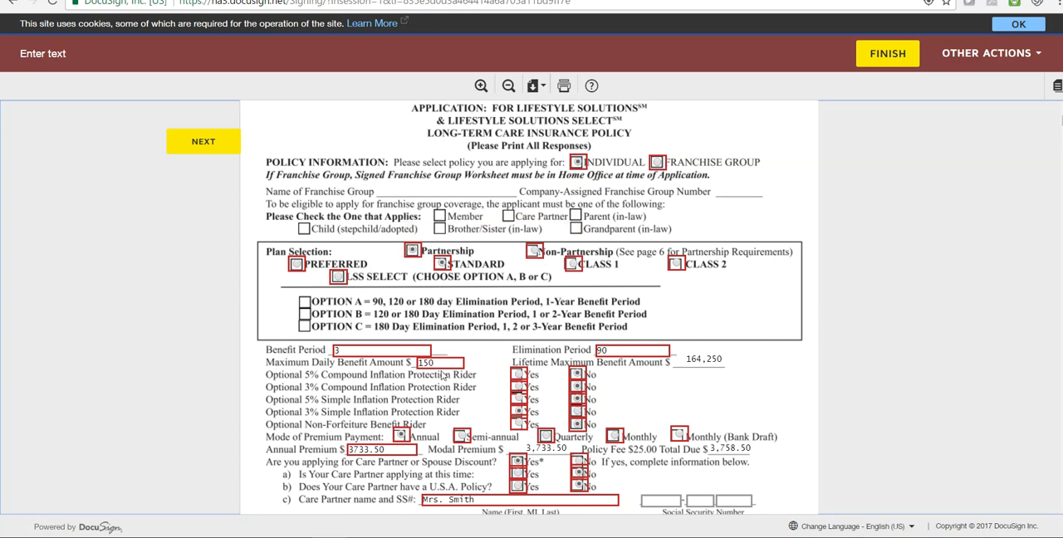
left_click(337, 278)
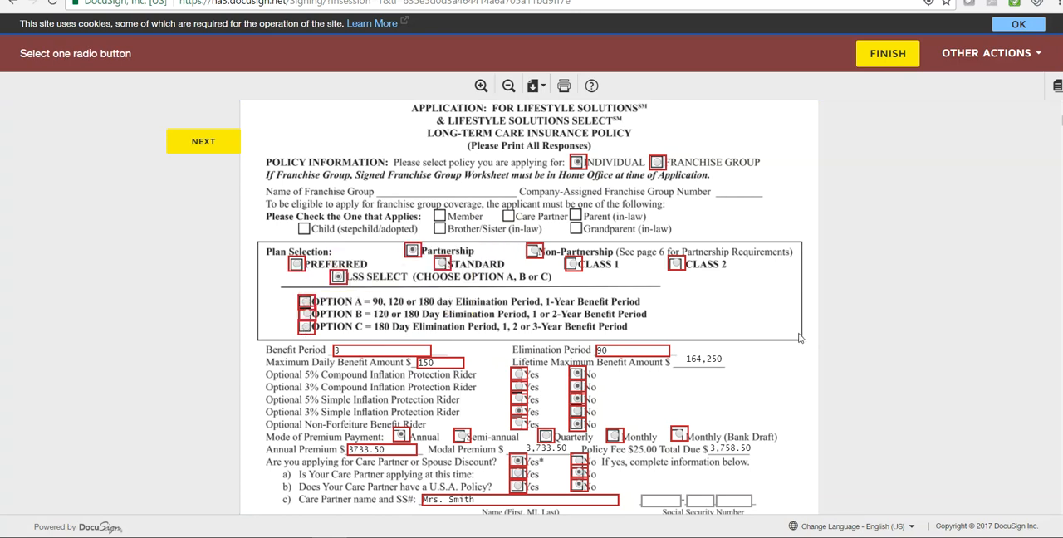
left_click(442, 264)
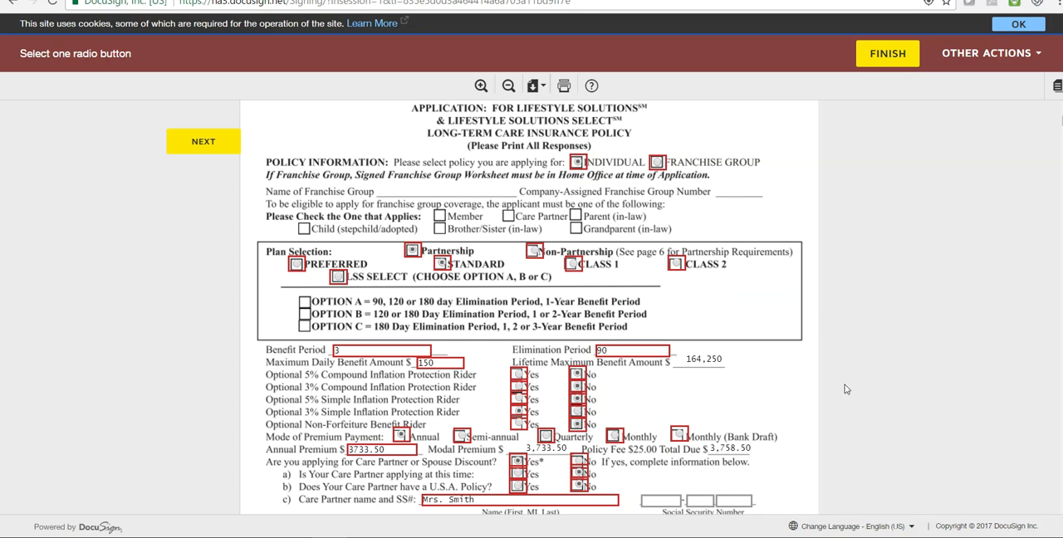
- Try other premium payment modes, including Monthly (Bank Draft), and return the mode of premium payment to Annual
scroll(855, 386, "down", 2)
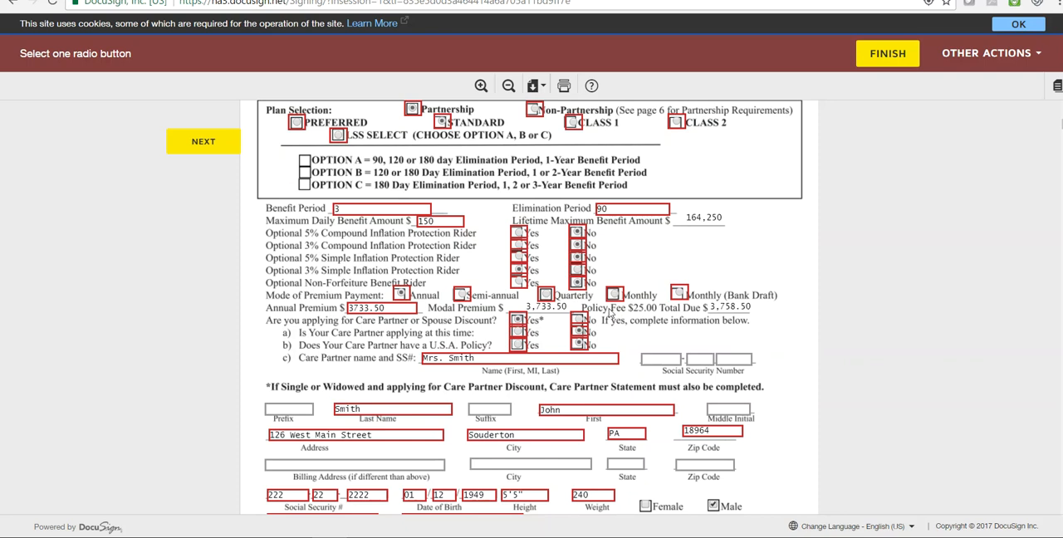
left_click(546, 296)
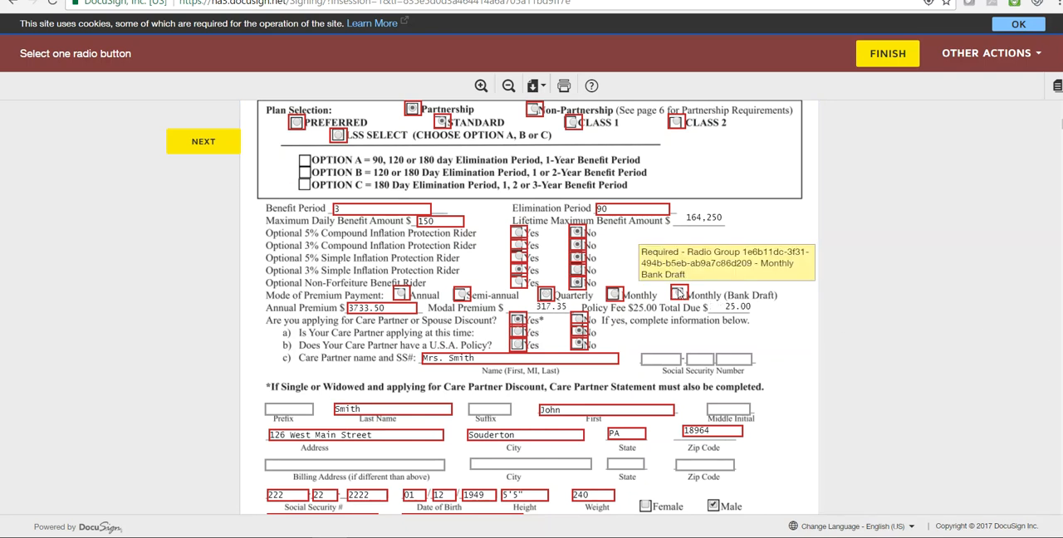
left_click(679, 293)
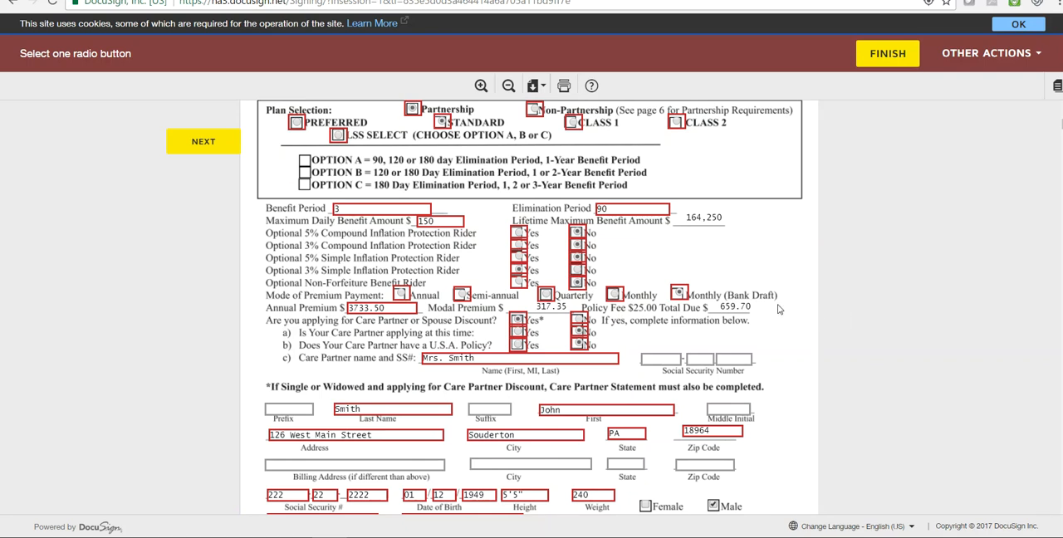
left_click(400, 295)
- Review the applicant details, the medical history questions, and the physician and medication tables through page 4 of the application
scroll(830, 324, "down", 5)
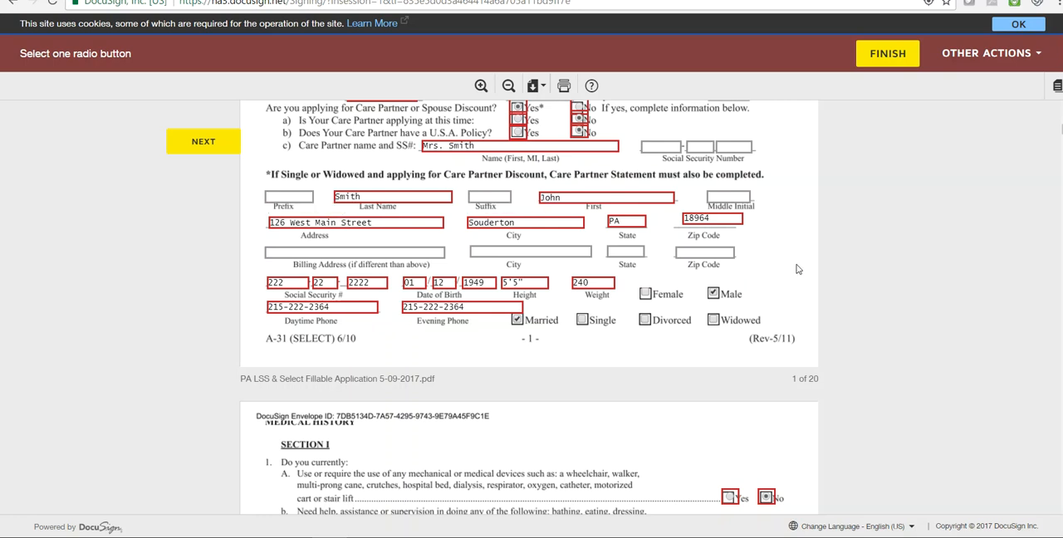
scroll(797, 269, "down", 3)
scroll(796, 269, "down", 1)
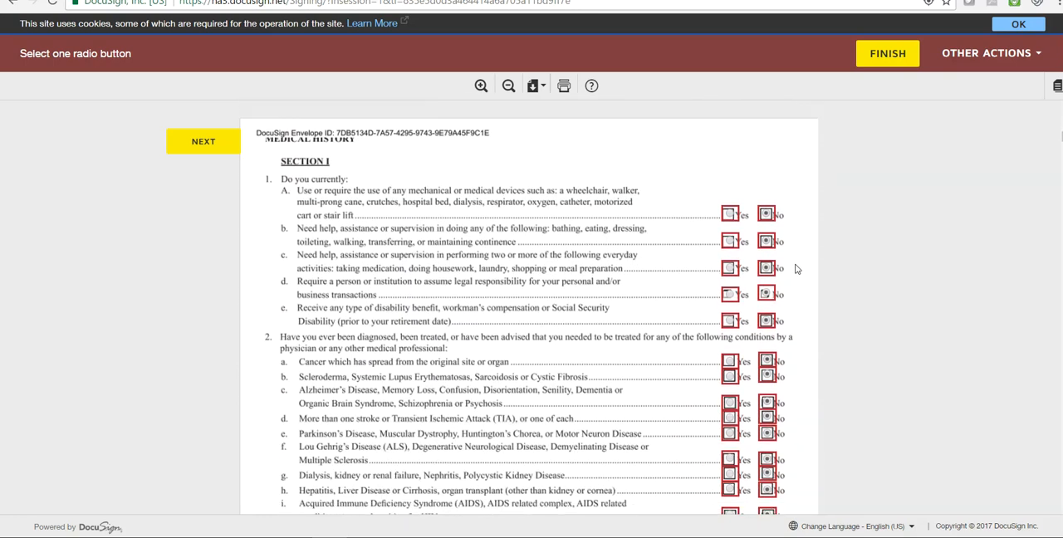
scroll(797, 274, "down", 1)
scroll(795, 276, "down", 6)
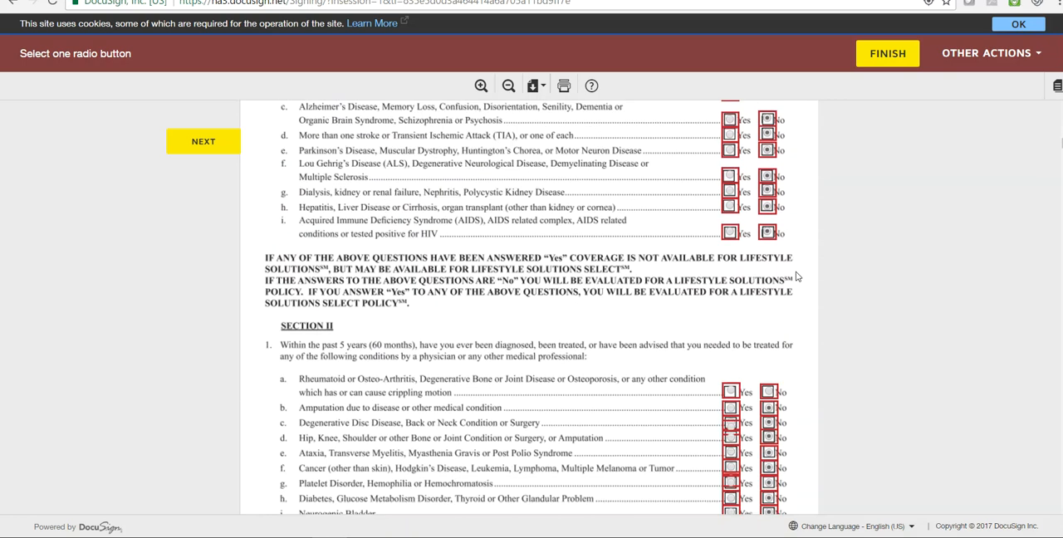
scroll(795, 276, "down", 4)
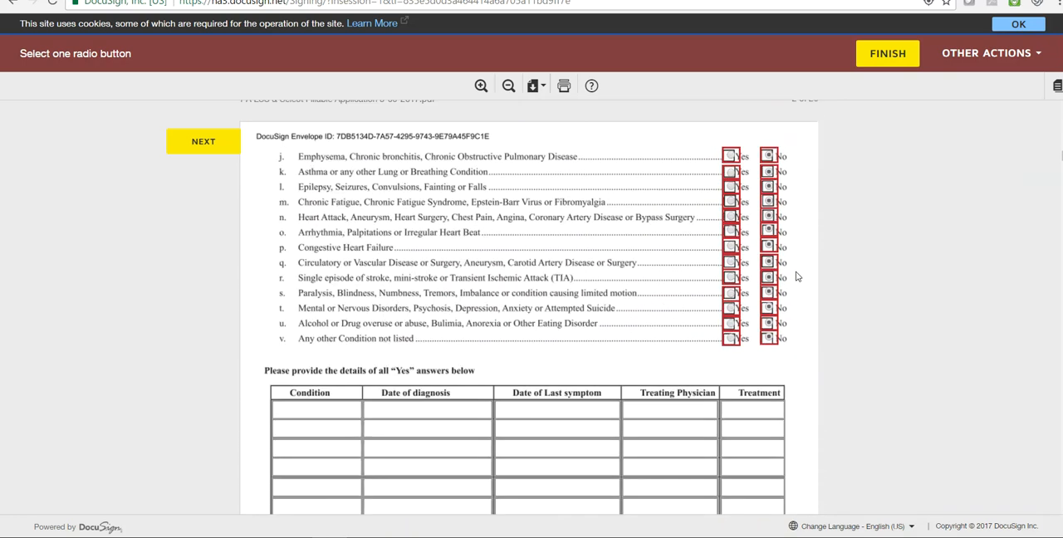
scroll(795, 277, "down", 2)
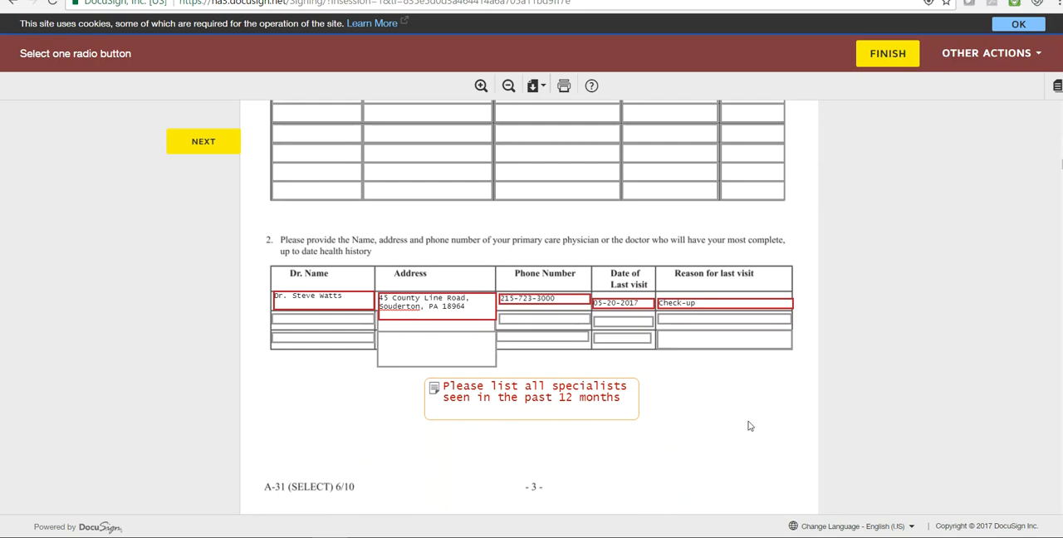
scroll(749, 426, "down", 4)
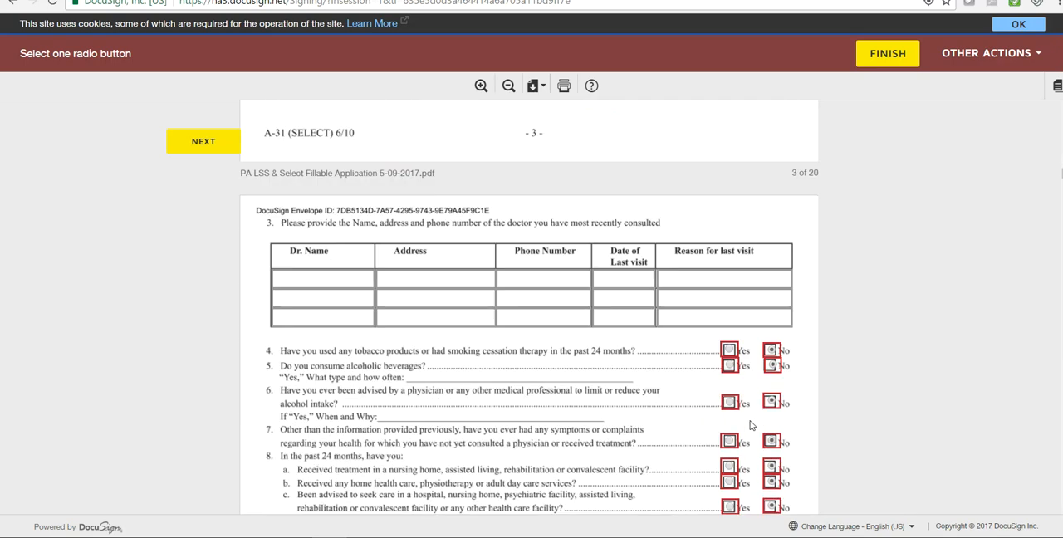
scroll(841, 384, "down", 3)
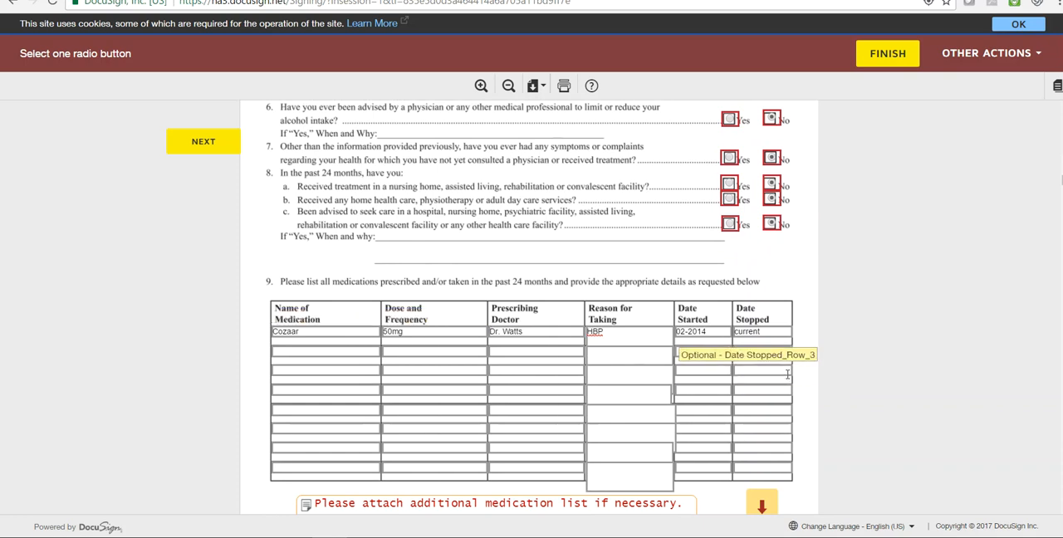
scroll(803, 387, "down", 1)
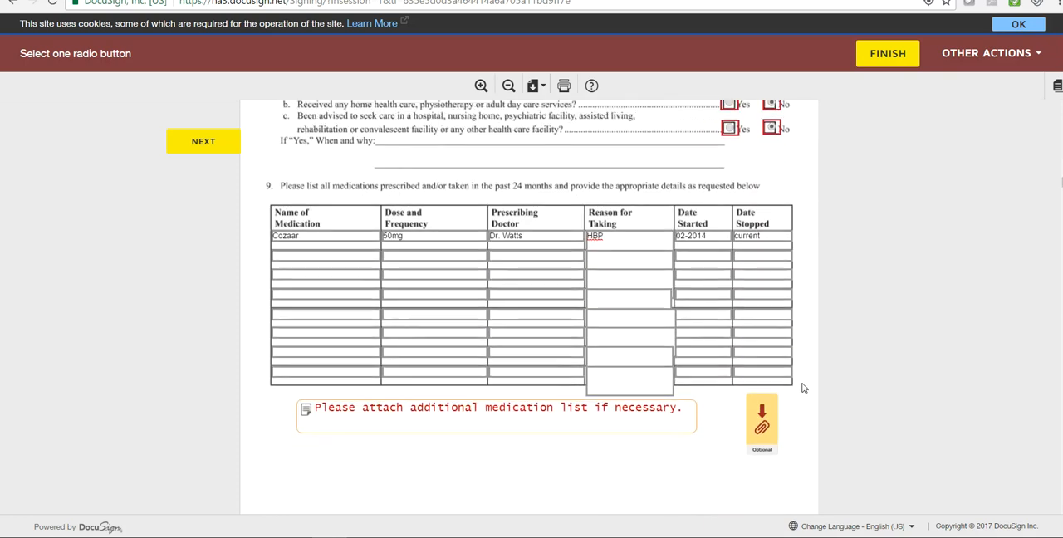
scroll(803, 387, "down", 2)
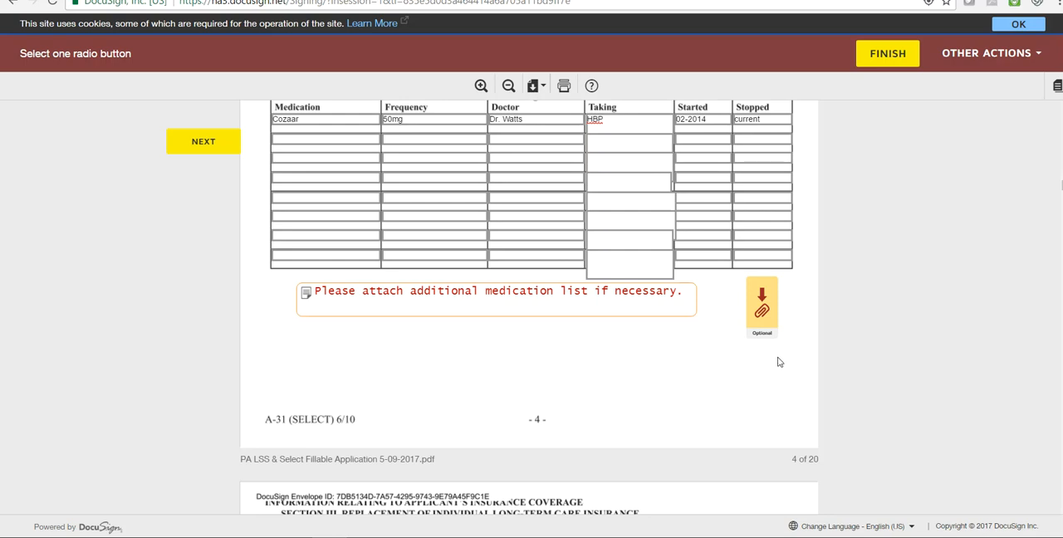
- Review Sections III to V on insurance replacement, applicant acknowledgments, and rights and options, through the producer statements on page 6
scroll(723, 403, "down", 5)
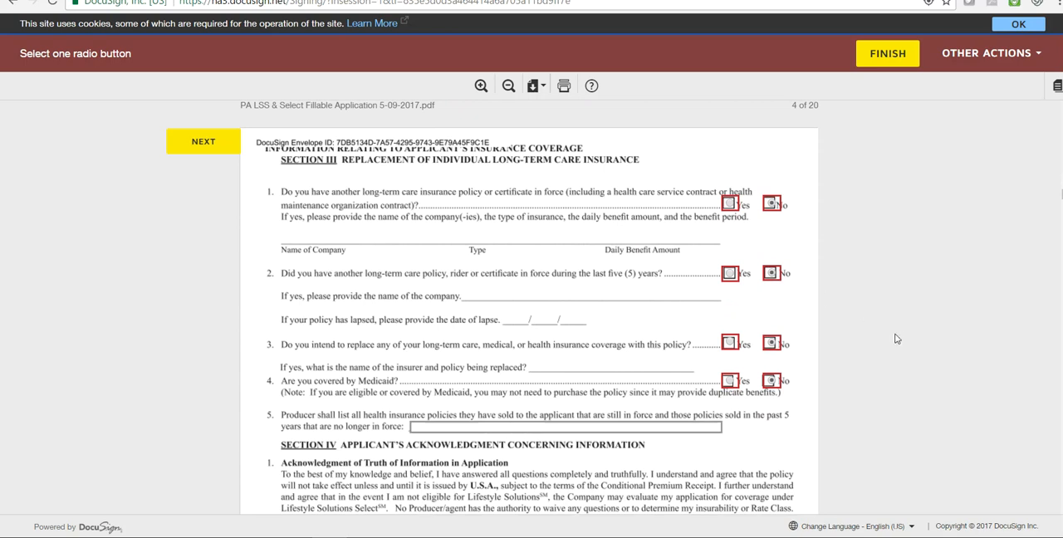
scroll(882, 338, "down", 4)
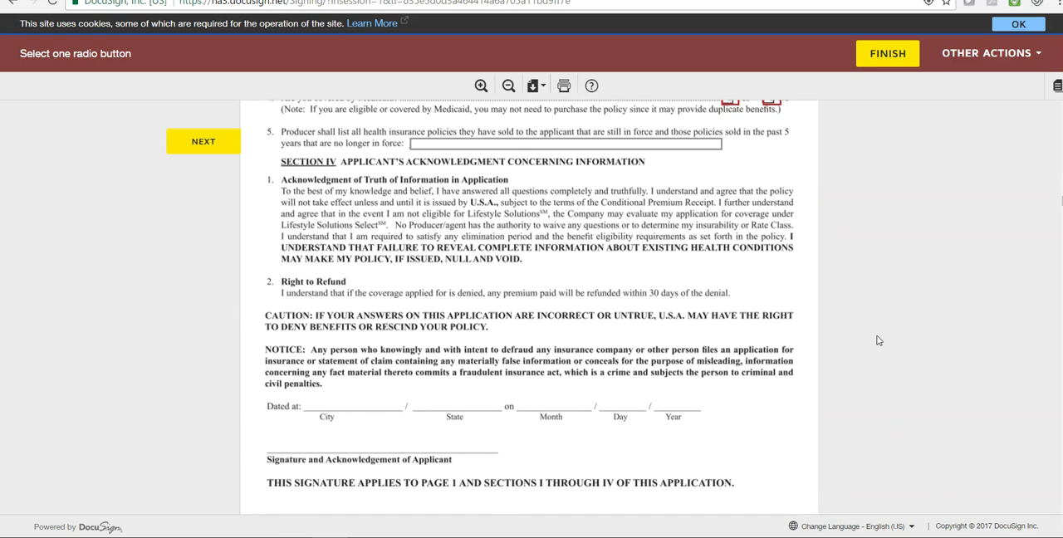
scroll(874, 341, "down", 2)
scroll(873, 341, "down", 4)
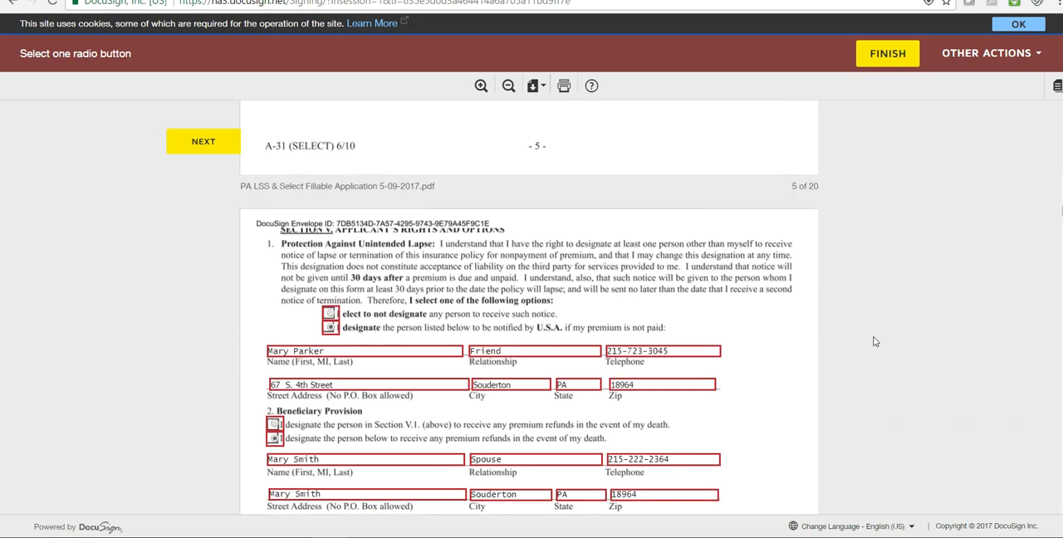
scroll(873, 341, "down", 5)
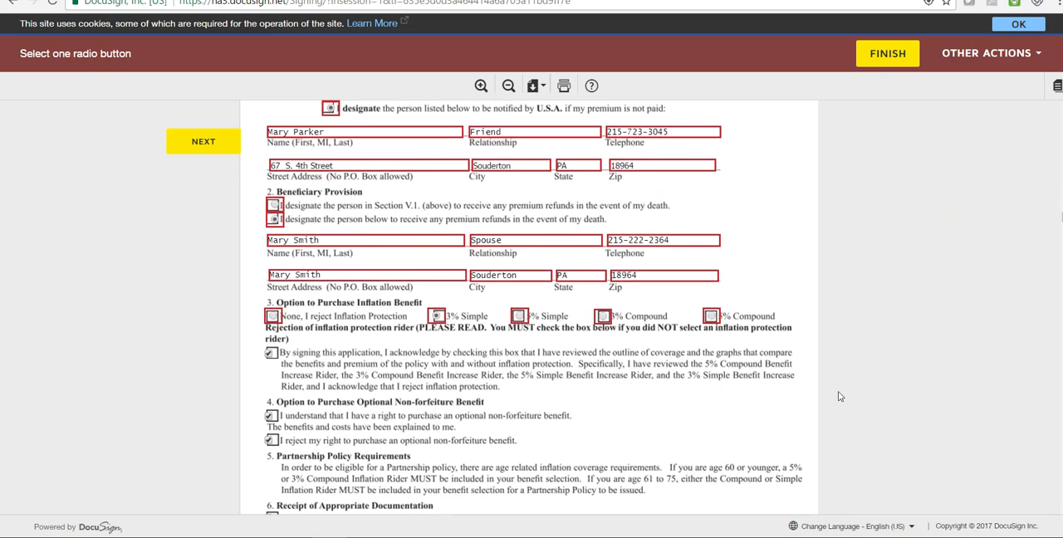
scroll(838, 390, "down", 2)
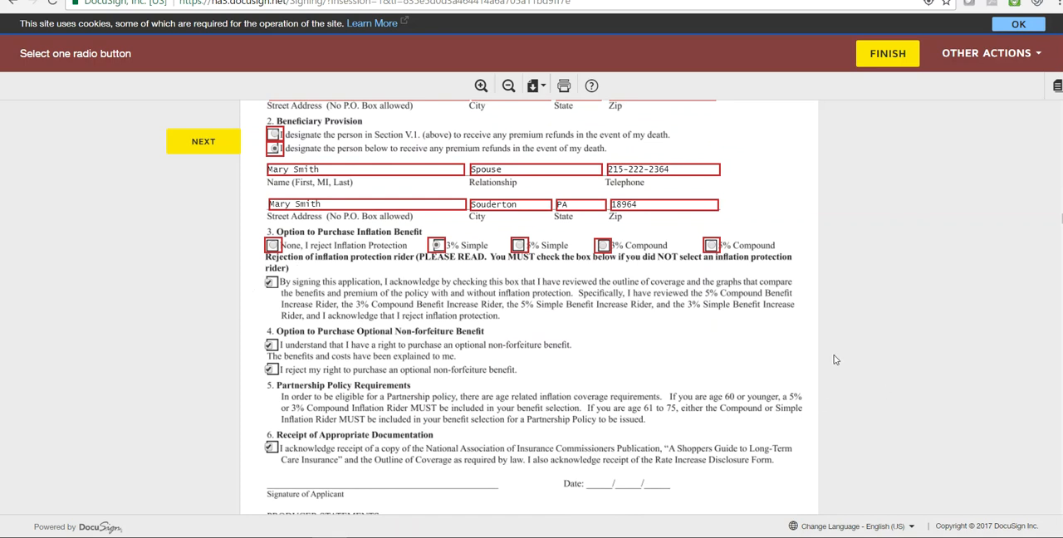
scroll(835, 360, "down", 1)
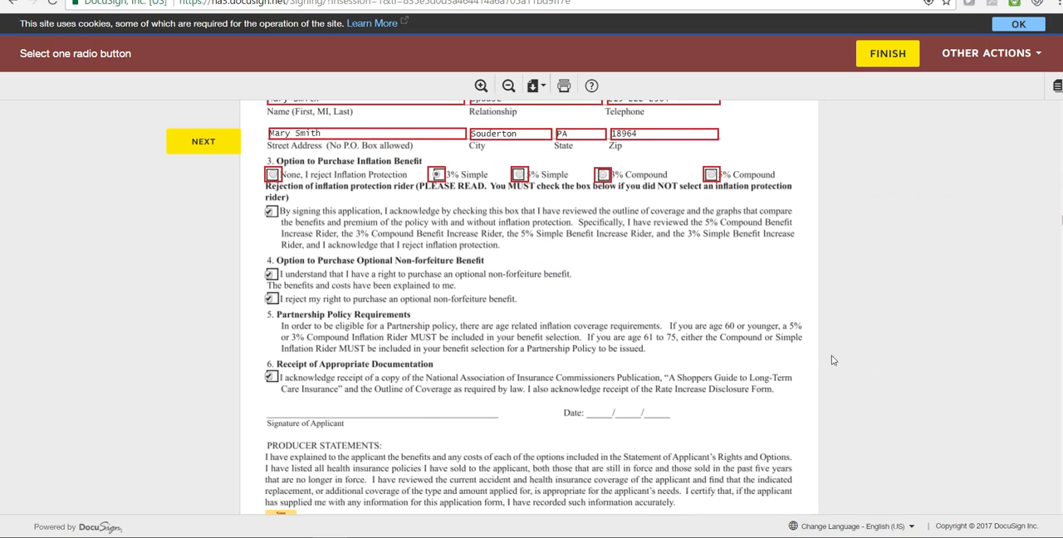
scroll(855, 351, "down", 3)
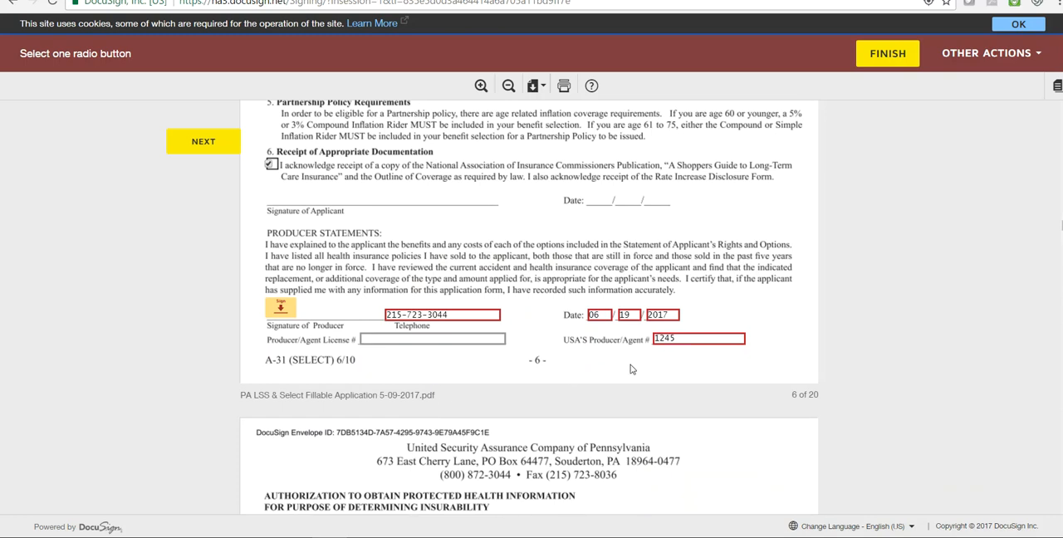
- Sign the Producer Statements on page 6 with the default signature style, after previewing other styles and a hand-drawn signature
left_click(280, 310)
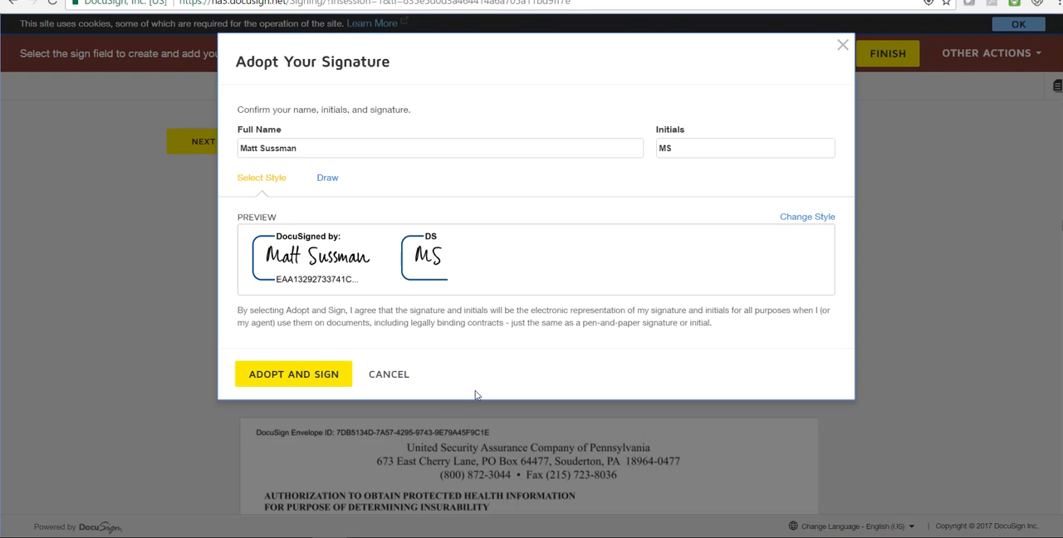
left_click(802, 218)
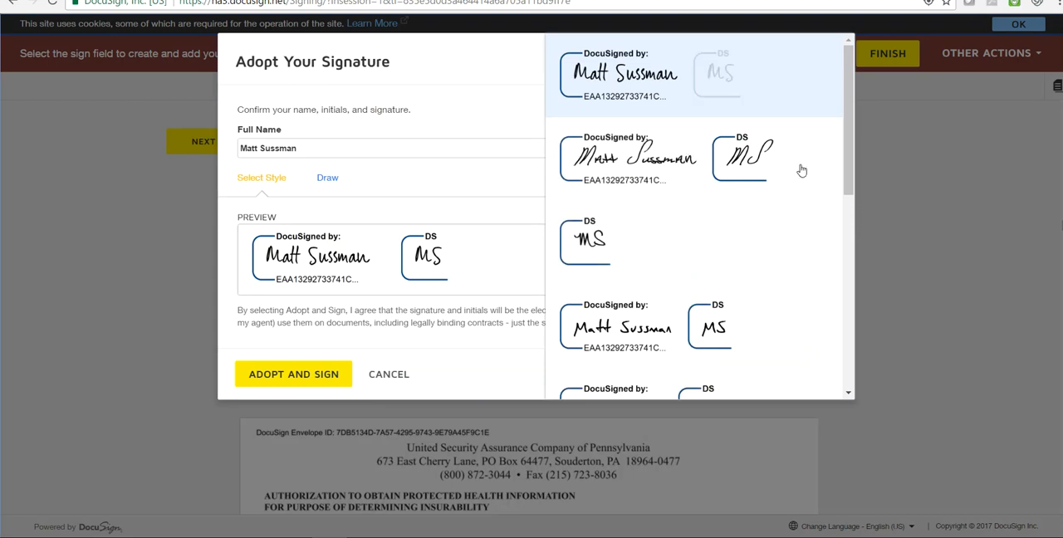
scroll(848, 184, "down", 2)
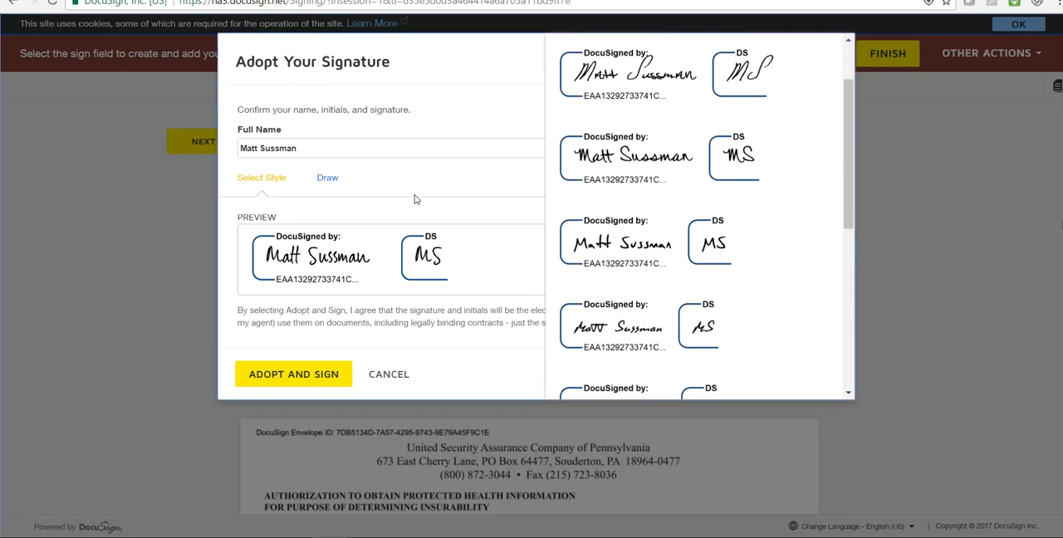
left_click(330, 184)
mouse_move(249, 277)
left_mouse_down()
mouse_move(297, 251)
mouse_move(368, 261)
mouse_move(388, 289)
mouse_move(382, 279)
left_mouse_up()
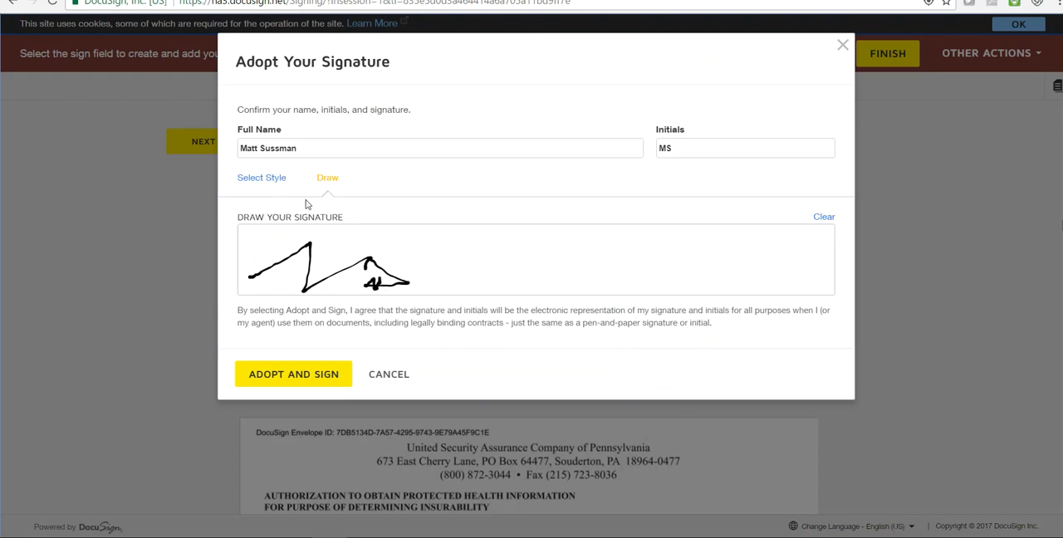
left_click(268, 182)
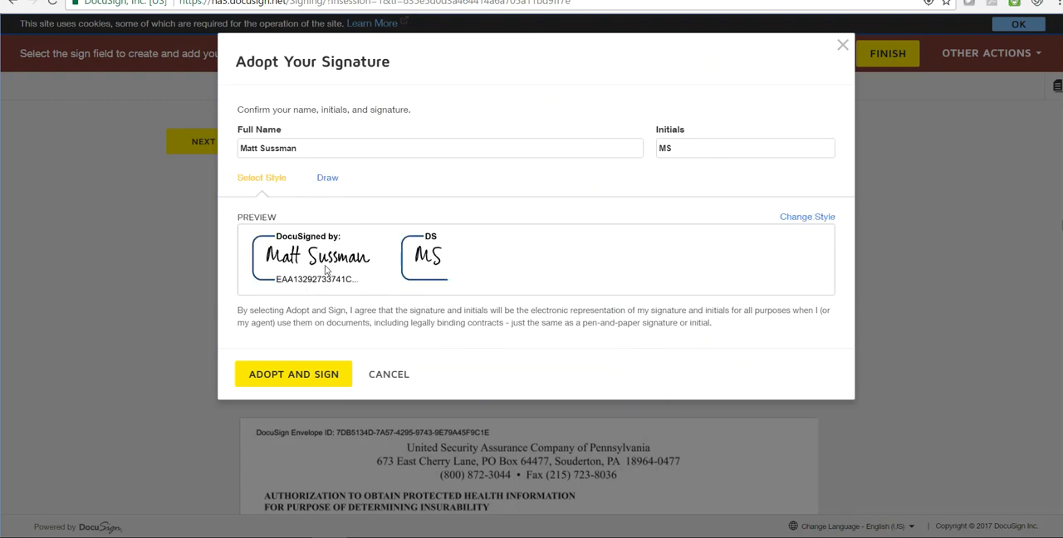
left_click(309, 374)
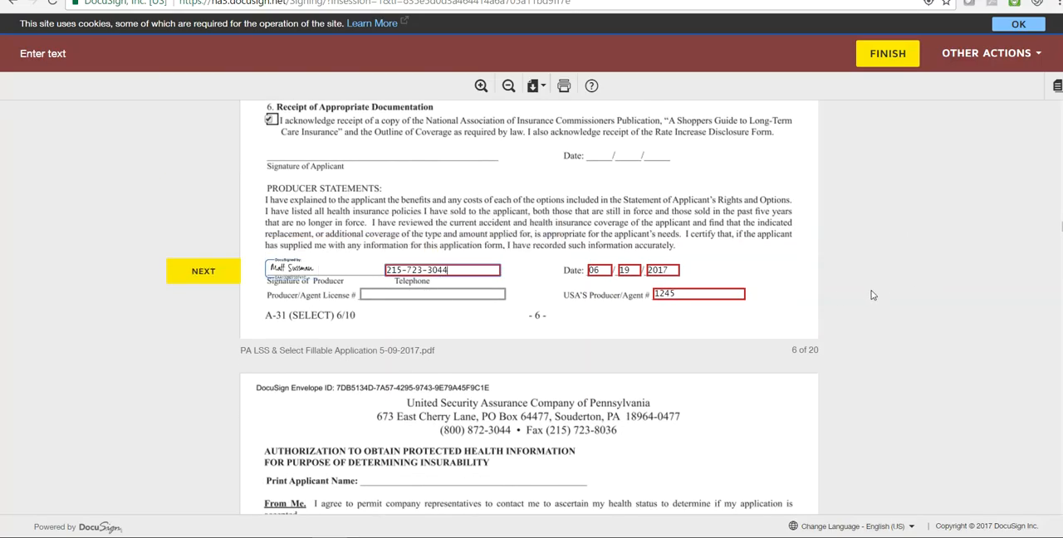
- Choose Bank Draft as the page 8 payment method, and enter Wells Fasrgo as the bank name plus the bank routing and account numbers
scroll(853, 291, "down", 7)
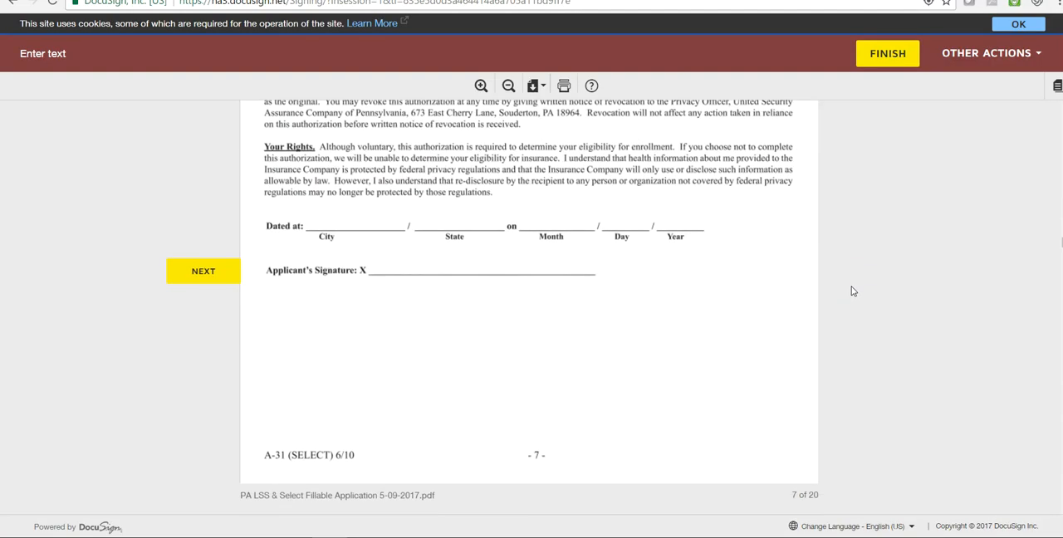
scroll(885, 294, "up", 1)
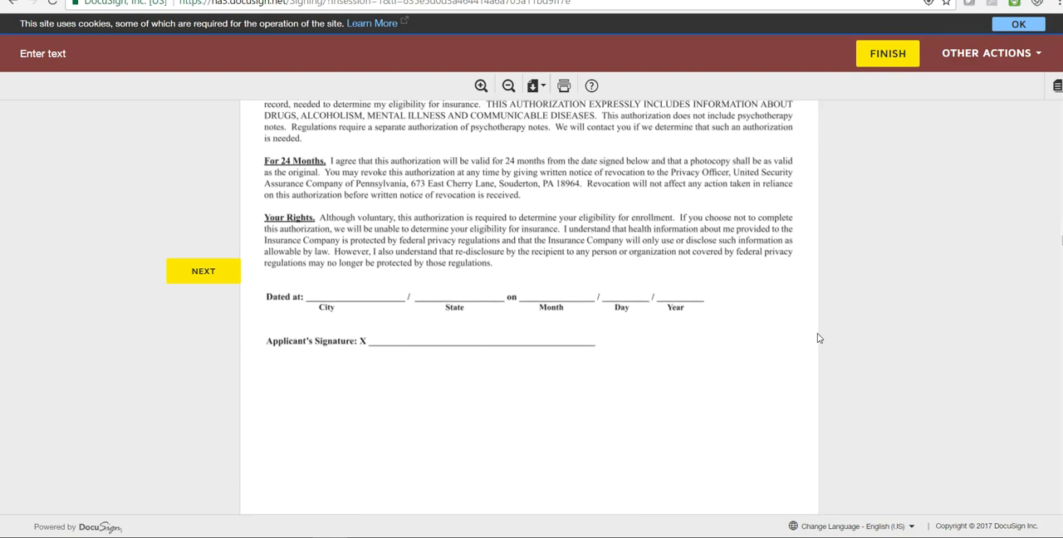
scroll(815, 336, "down", 3)
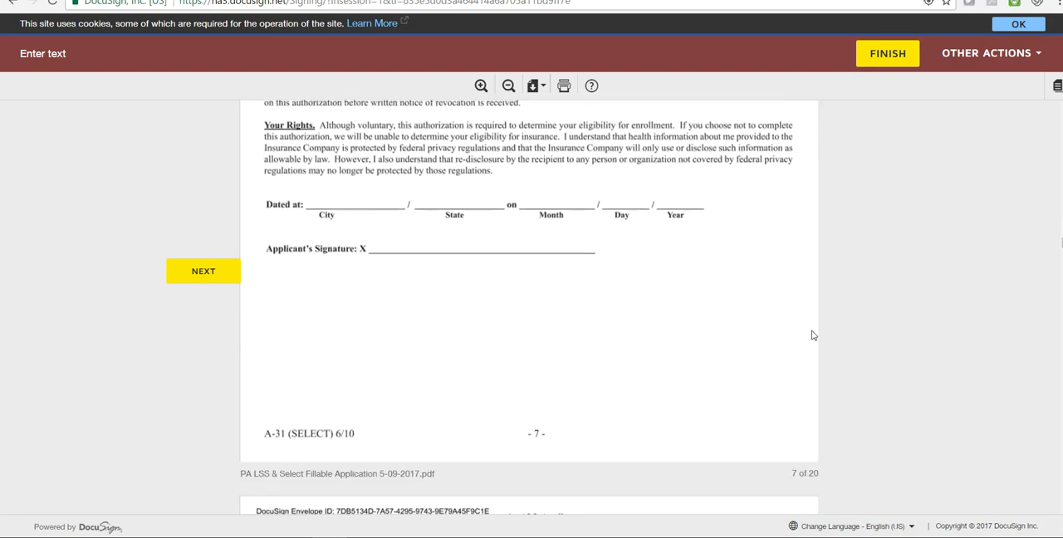
scroll(846, 318, "down", 4)
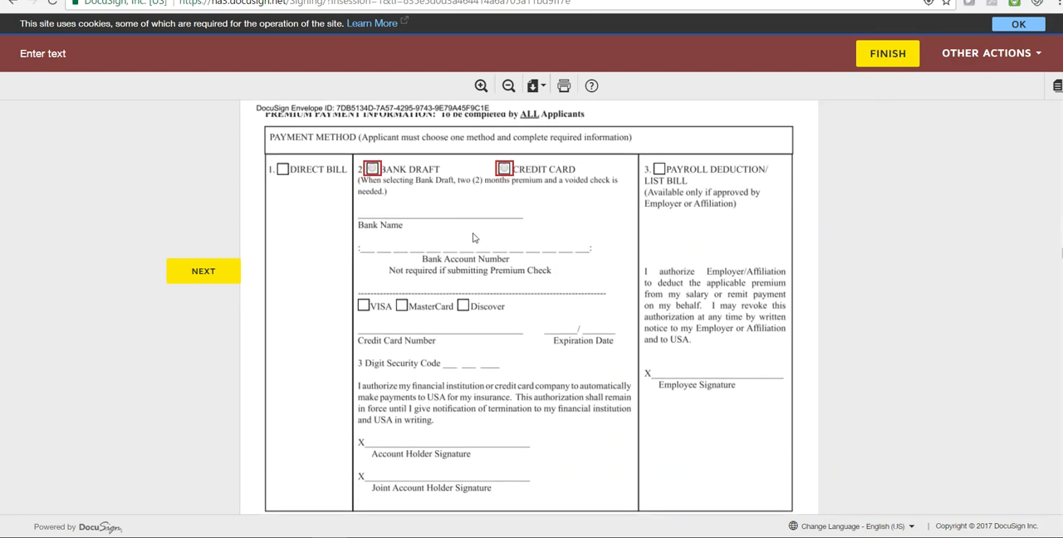
left_click(373, 169)
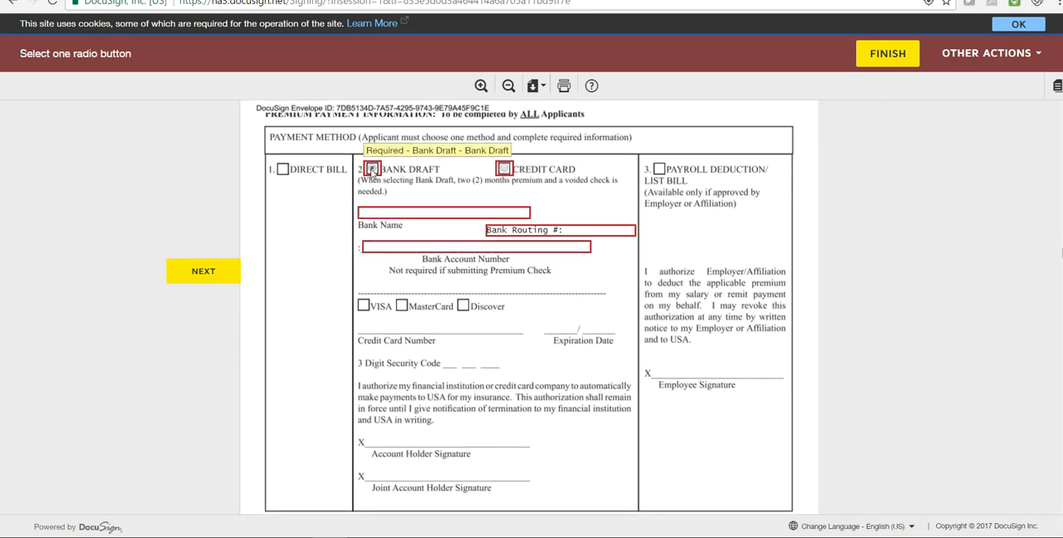
left_click(388, 214)
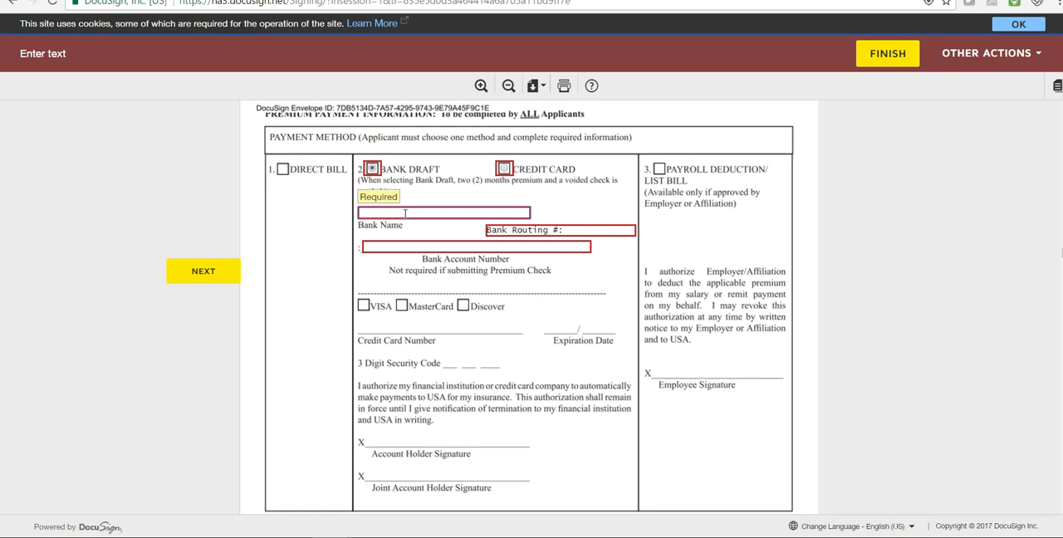
type("wells Fasrgo")
left_click(580, 230)
type("123456789")
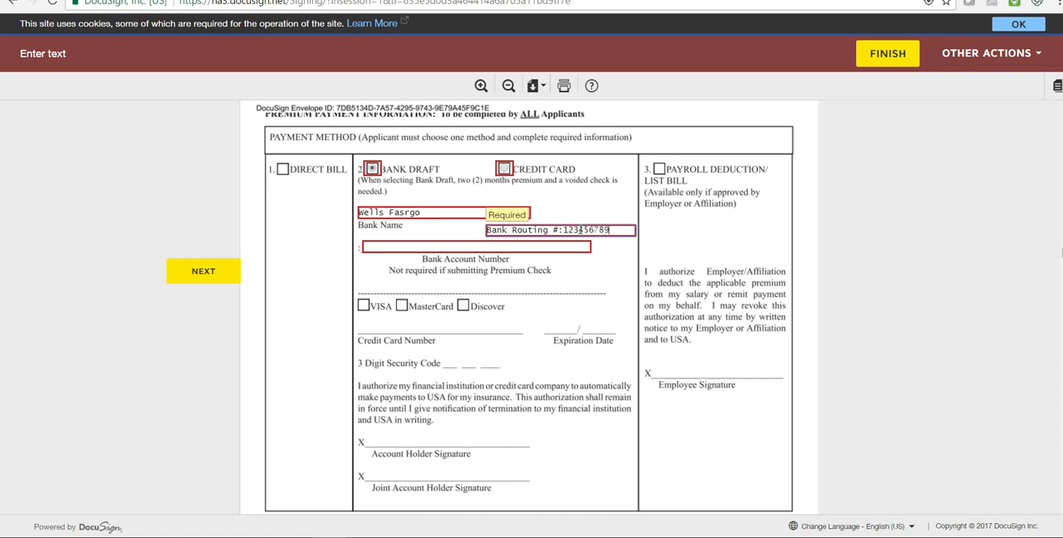
left_click(527, 246)
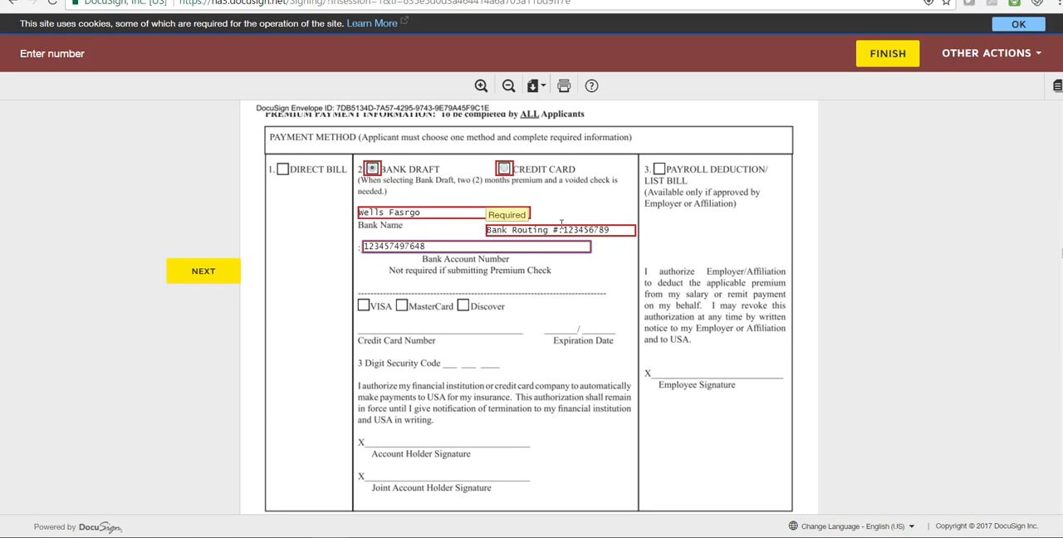
- Try Credit Card as the payment method to show its card fields, and return the payment method to Bank Draft
left_click(505, 168)
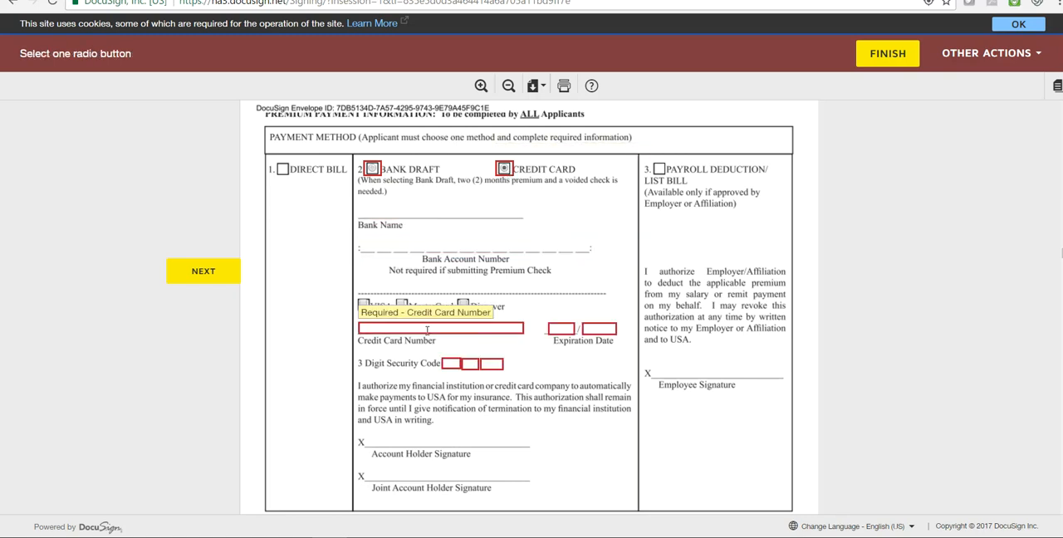
left_click(372, 169)
scroll(536, 353, "down", 5)
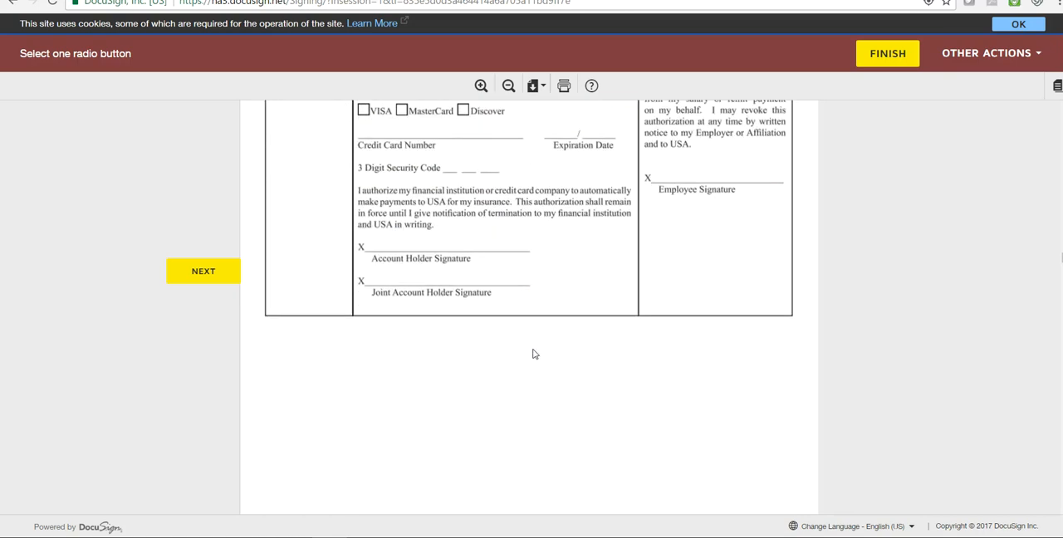
- Enter 3758.50 as the premium sum on the page 9 Conditional Premium Receipt and sign it as the sales counselor/agent
scroll(547, 362, "down", 3)
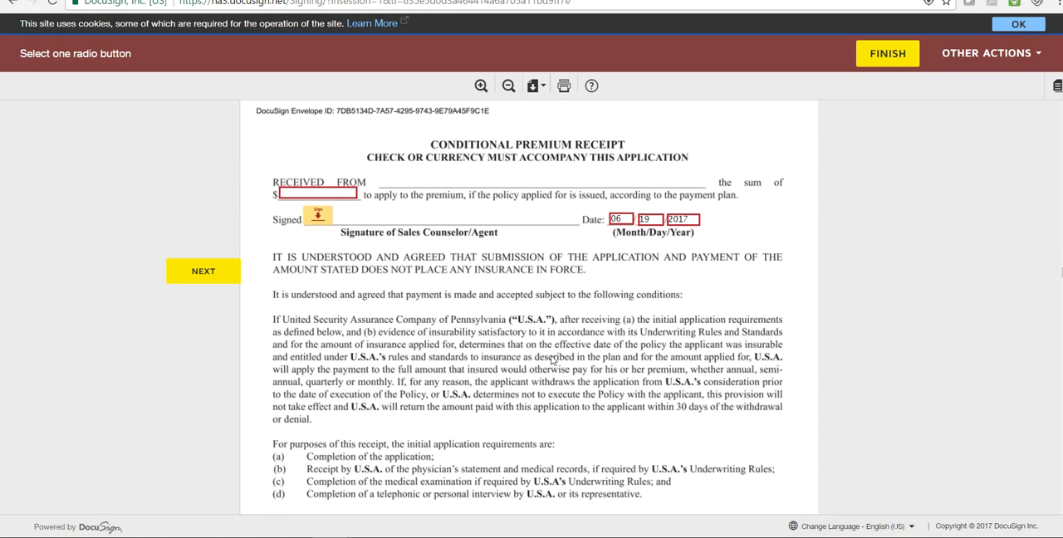
left_click(316, 194)
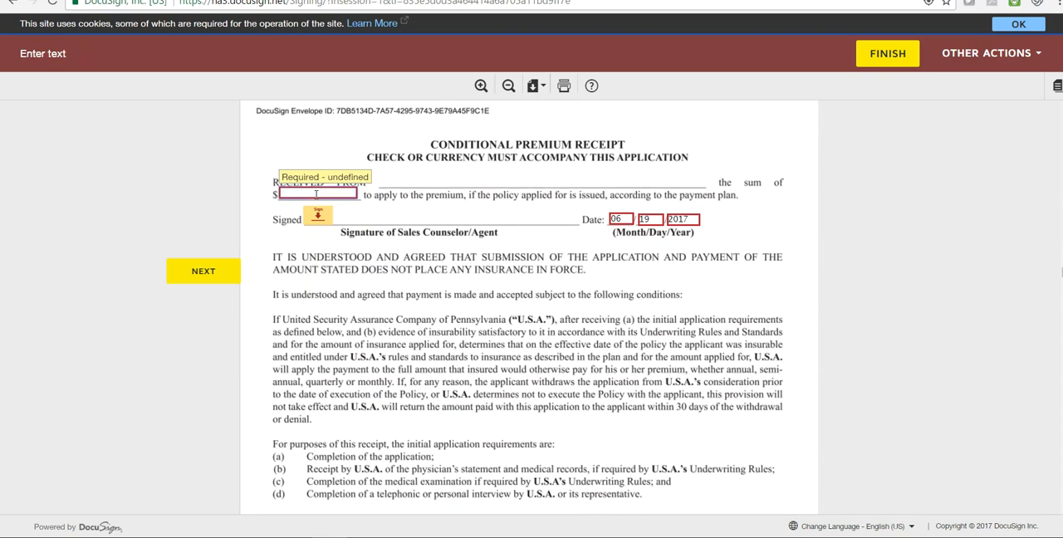
type("3758.500")
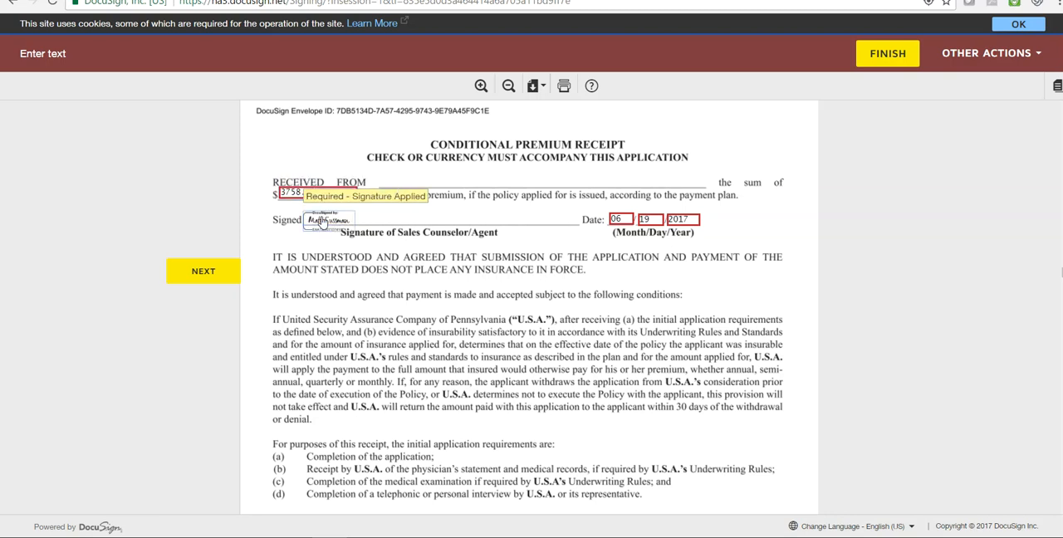
left_click(317, 218)
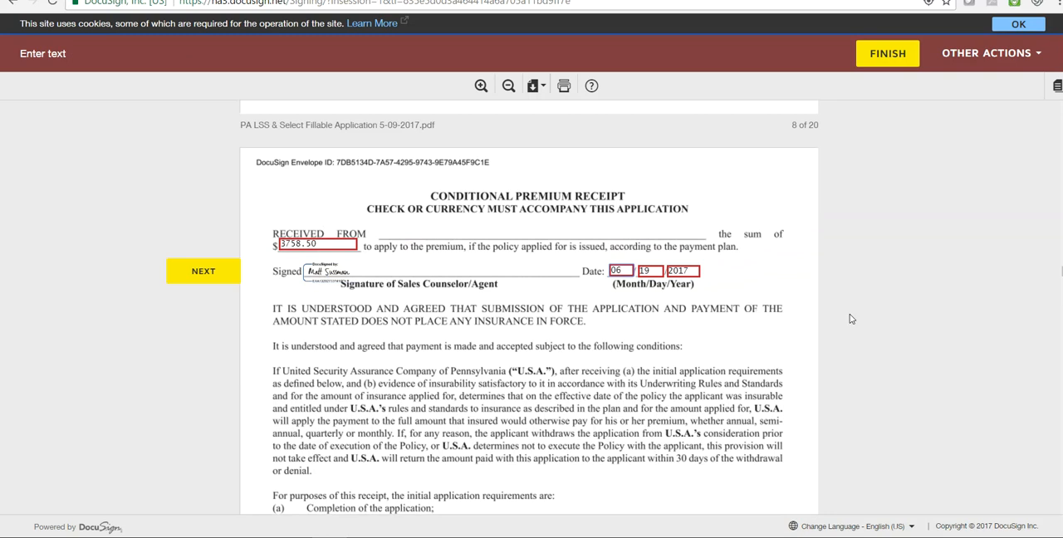
- Sign the applicant's copy of the Conditional Premium Receipt on page 10 as the sales counselor/agent
scroll(812, 318, "down", 3)
scroll(813, 322, "down", 7)
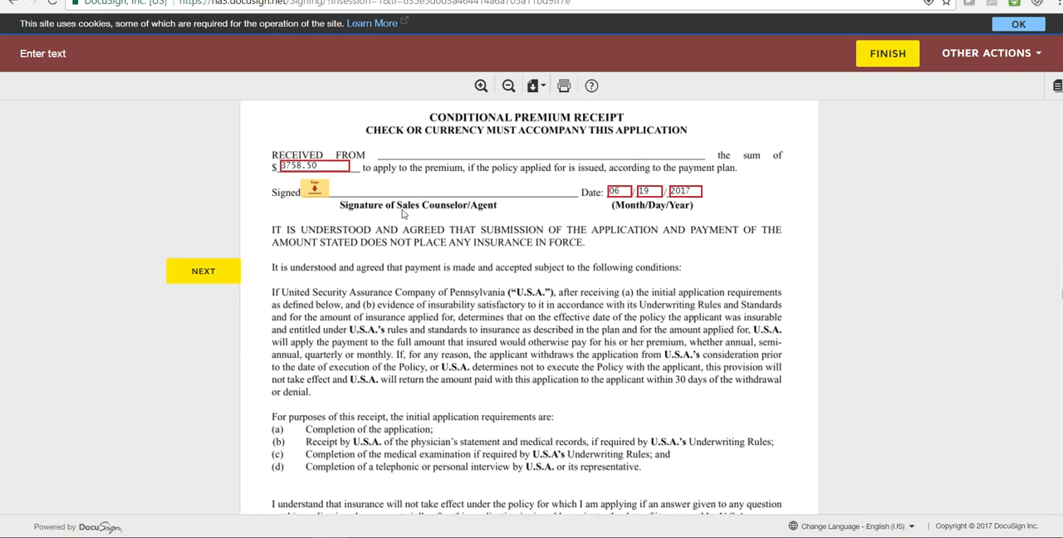
left_click(315, 189)
- Review the Care Partner Statement, the financial non-disclosure authorization, the rate increase disclosure, and the shopper's guide and counseling information through page 15
scroll(799, 296, "down", 7)
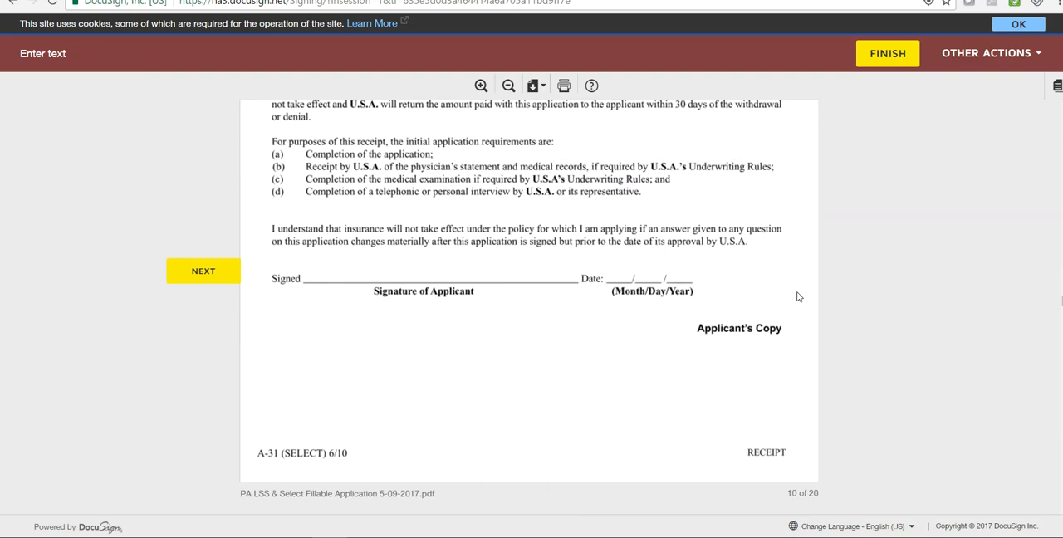
scroll(798, 297, "down", 3)
scroll(798, 297, "up", 2)
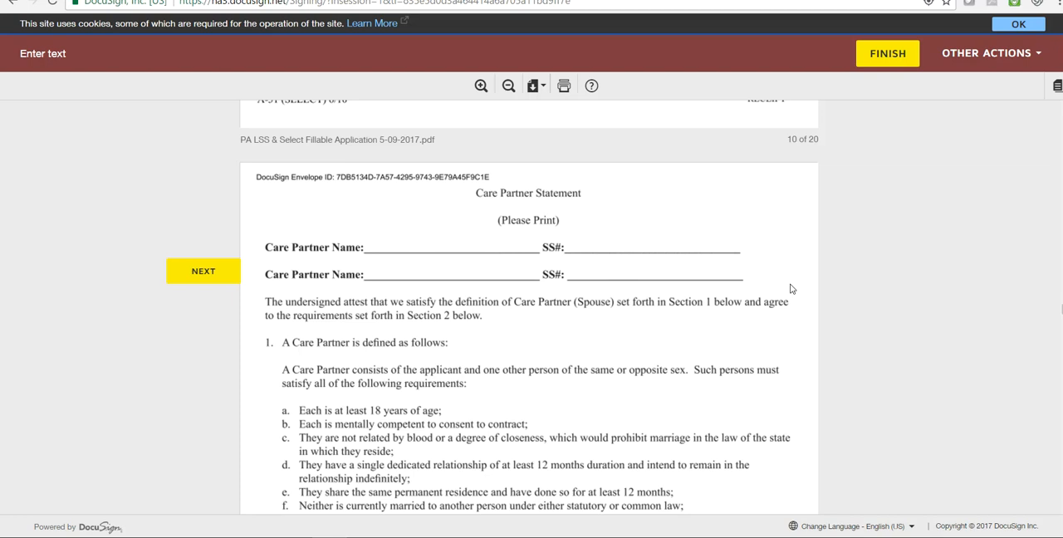
scroll(790, 288, "down", 6)
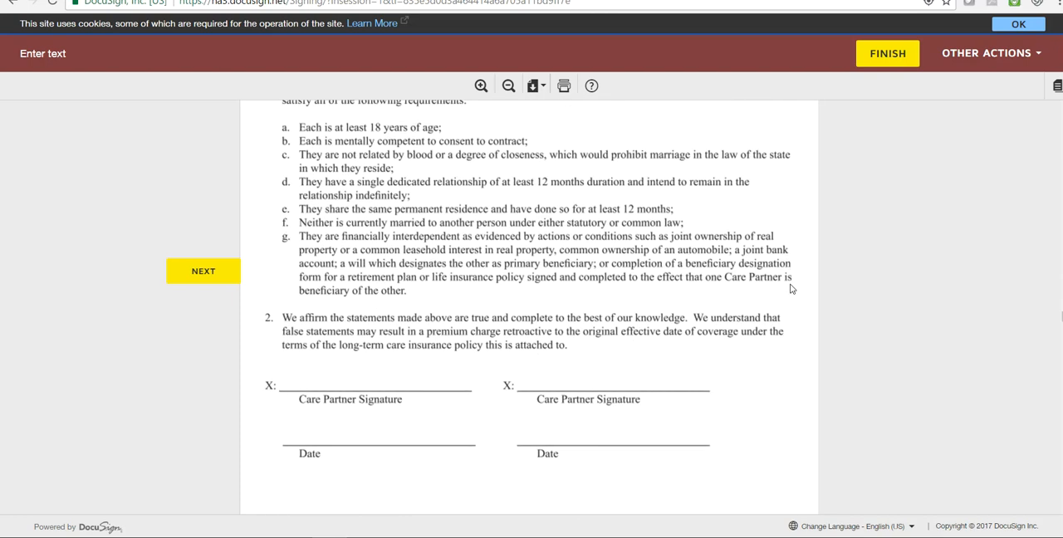
scroll(790, 288, "down", 5)
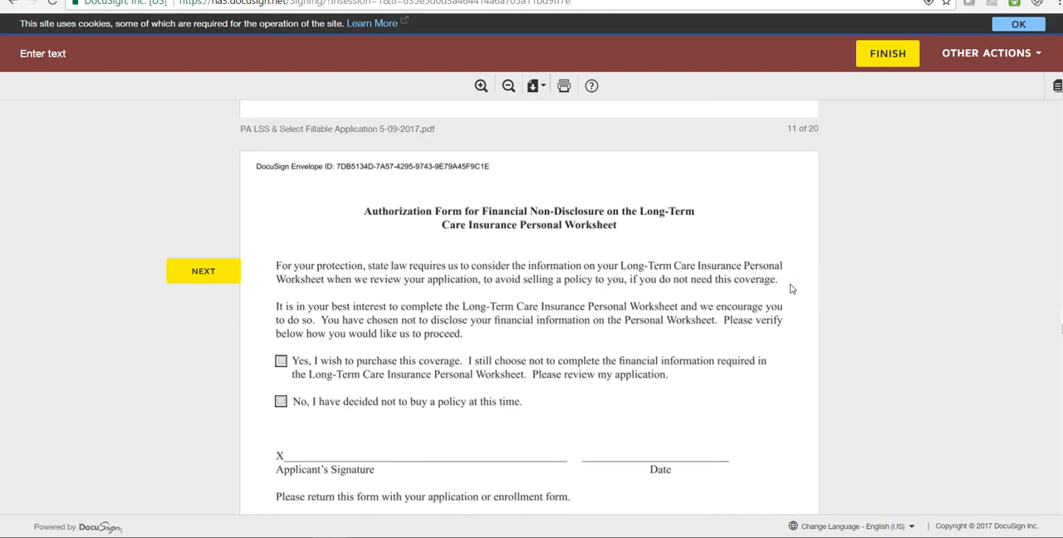
scroll(791, 288, "up", 1)
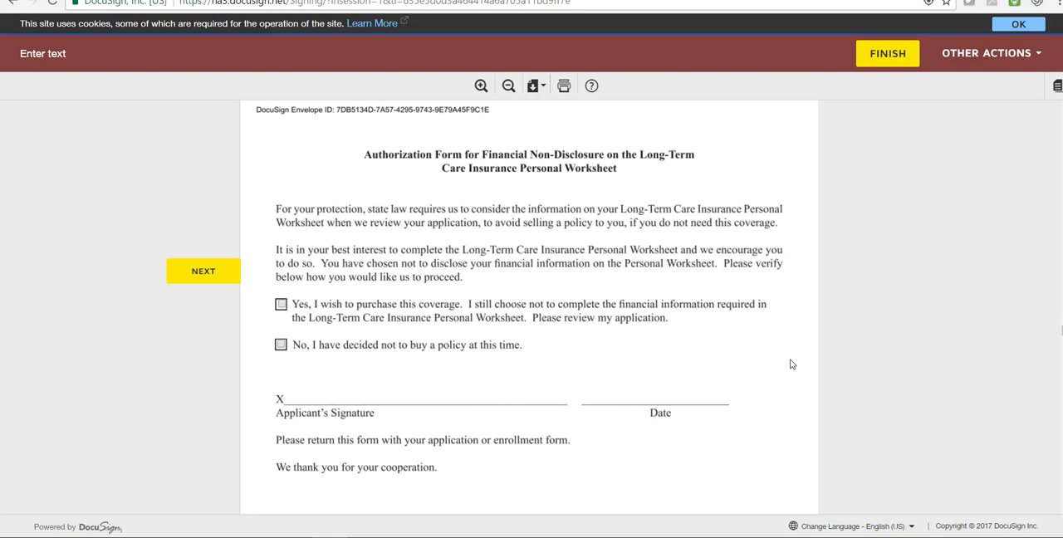
scroll(791, 364, "down", 7)
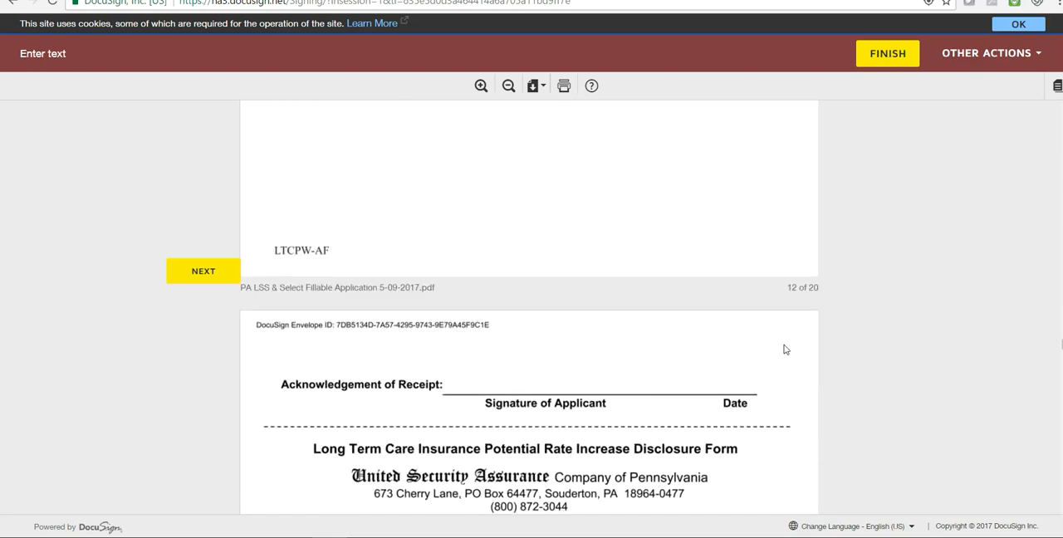
scroll(785, 350, "down", 8)
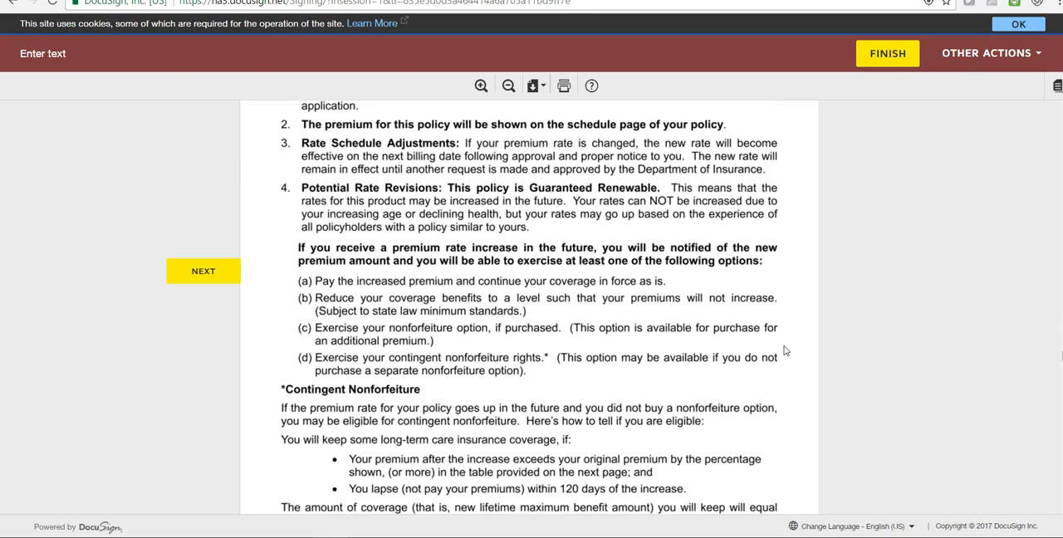
scroll(785, 349, "down", 10)
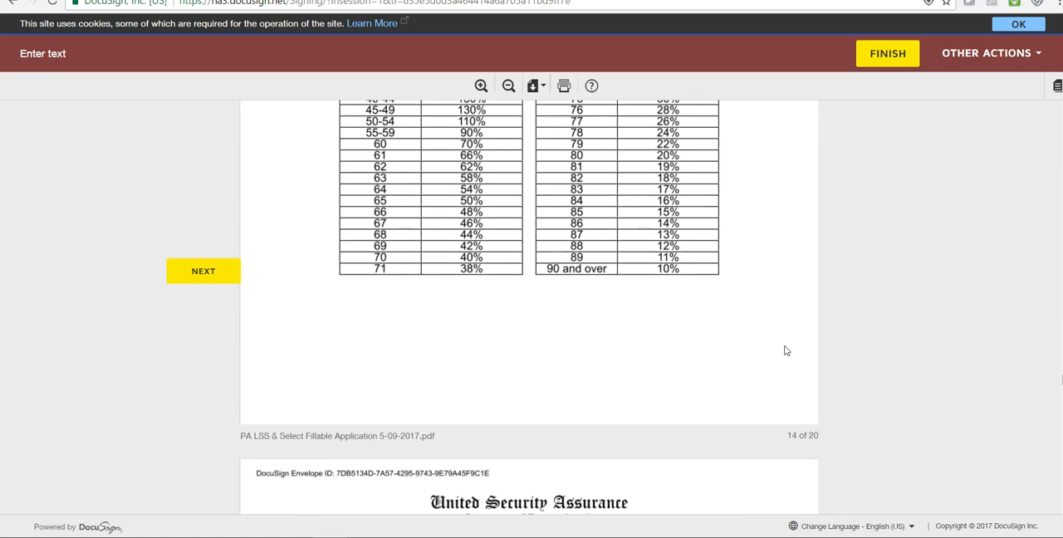
scroll(786, 351, "down", 10)
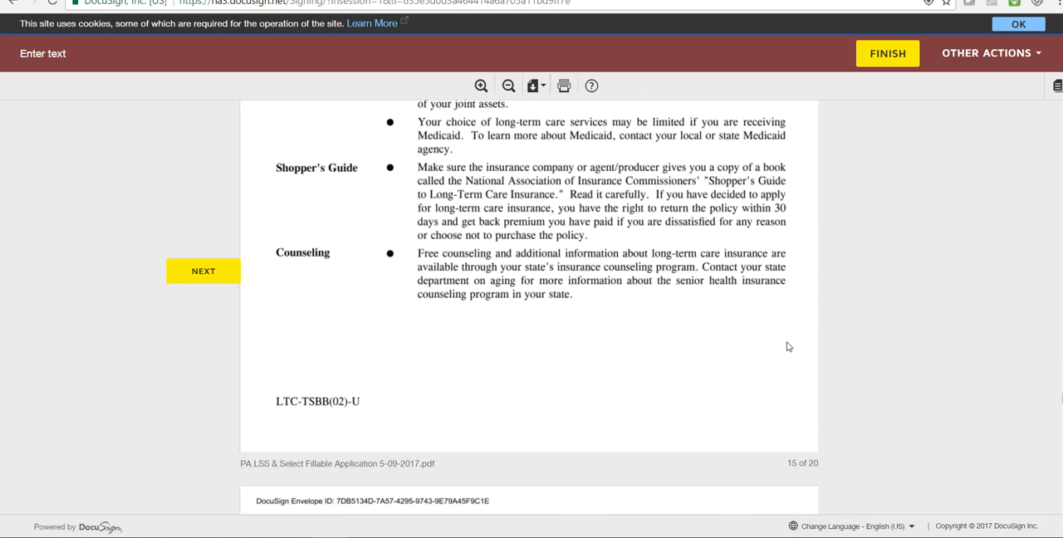
- On the Personal Worksheet, select From my Savings/Investments, the 20% increase consideration, Over $50,000 annual income, income Increase, and Yes for inflation protection
scroll(788, 346, "down", 3)
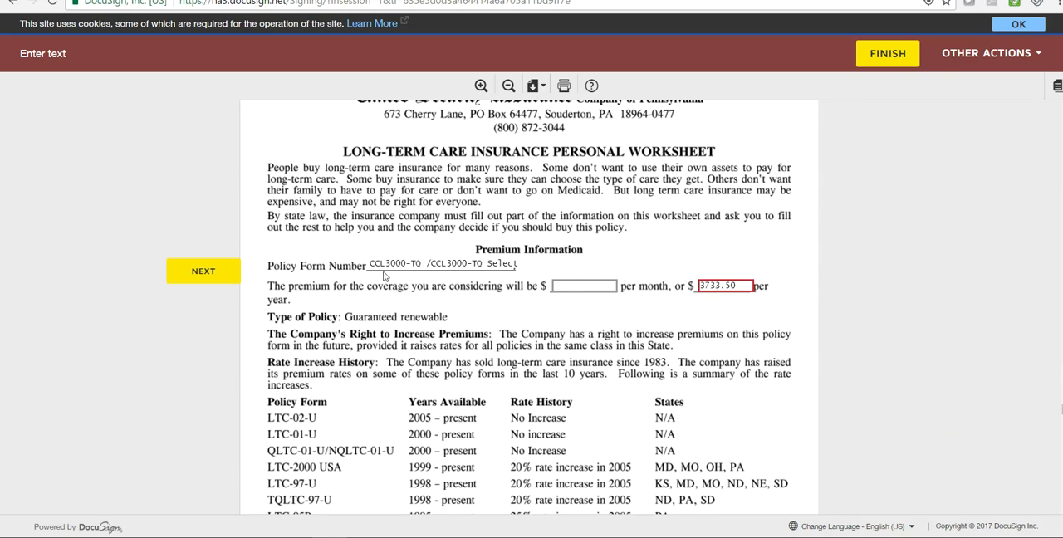
scroll(791, 319, "down", 4)
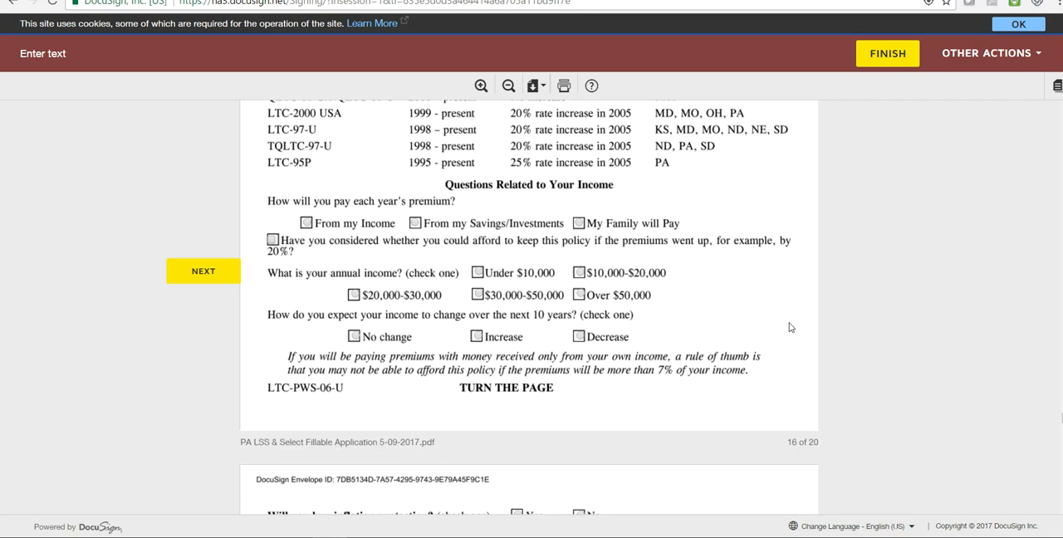
scroll(903, 441, "up", 2)
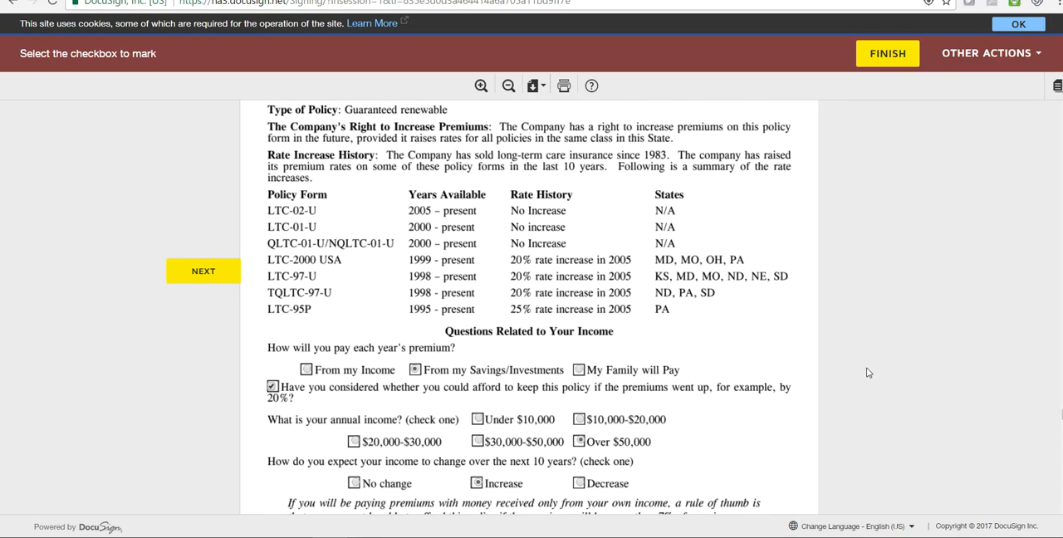
scroll(864, 365, "down", 6)
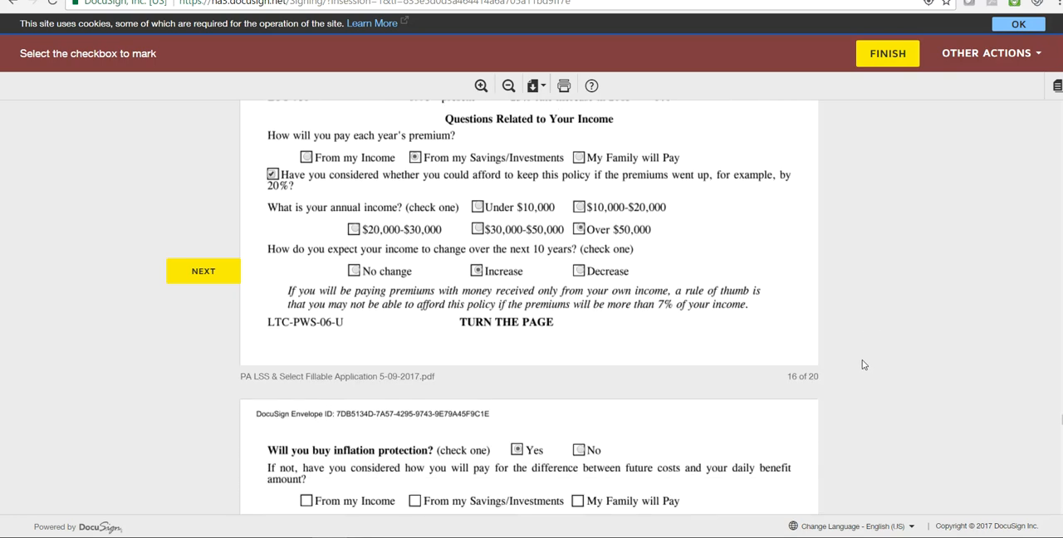
- Confirm on worksheet page 17 that the importance of completing the information was explained to the applicant, and sign as agent/producer
scroll(859, 363, "down", 2)
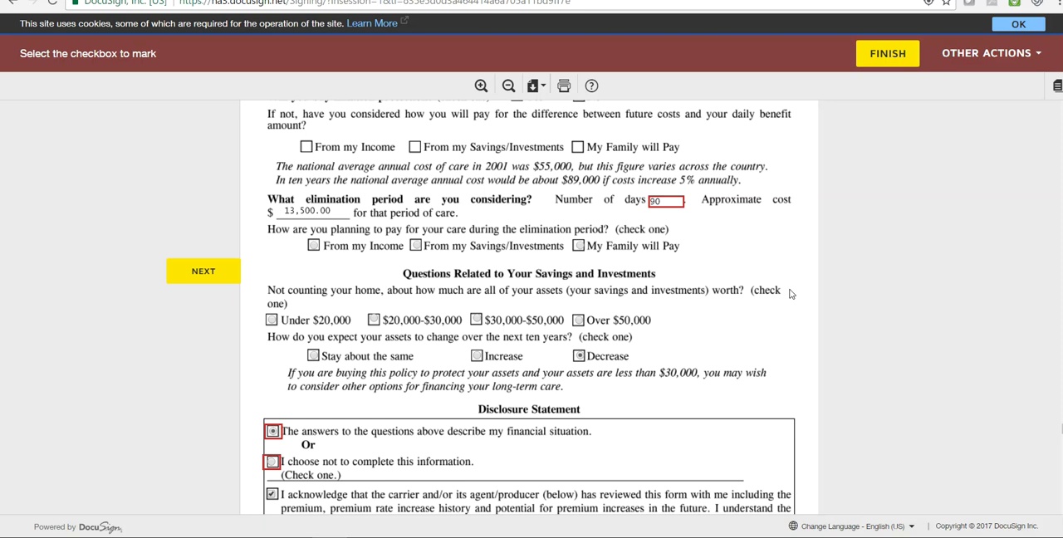
scroll(790, 294, "down", 2)
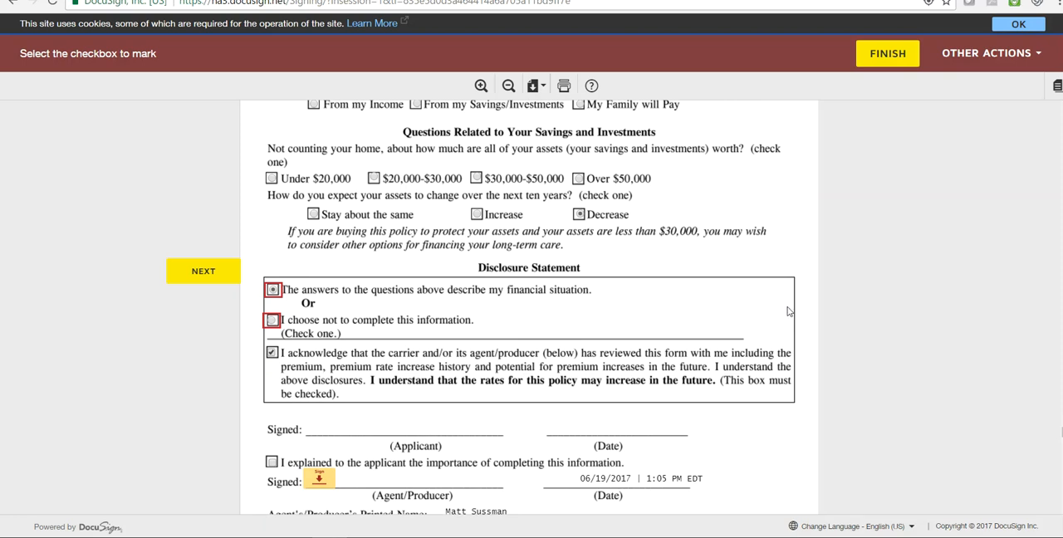
scroll(771, 305, "down", 3)
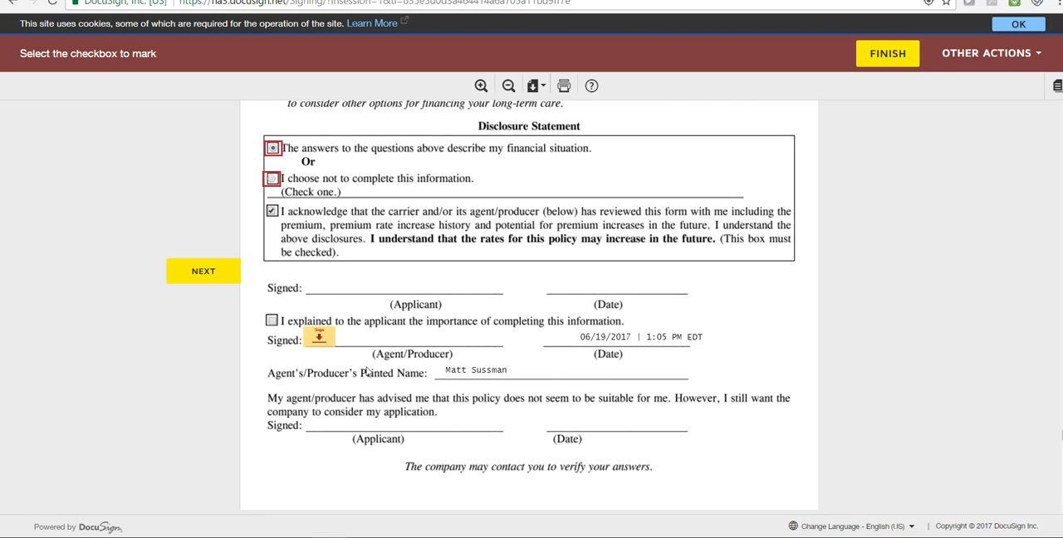
left_click(272, 321)
left_click(322, 339)
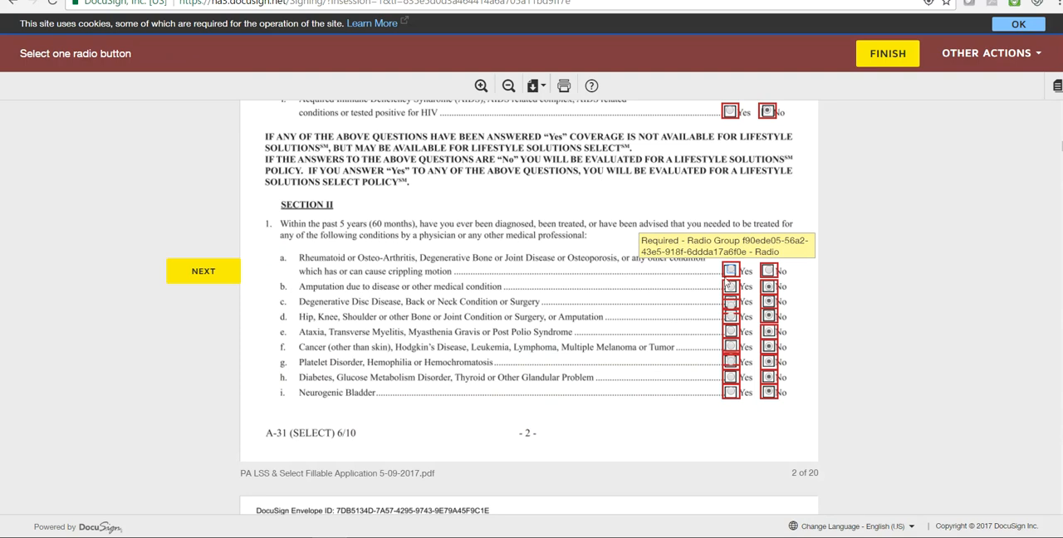
- Answer No to Section II question 1a about arthritis and degenerative bone or joint disease on page 2
left_click(770, 271)
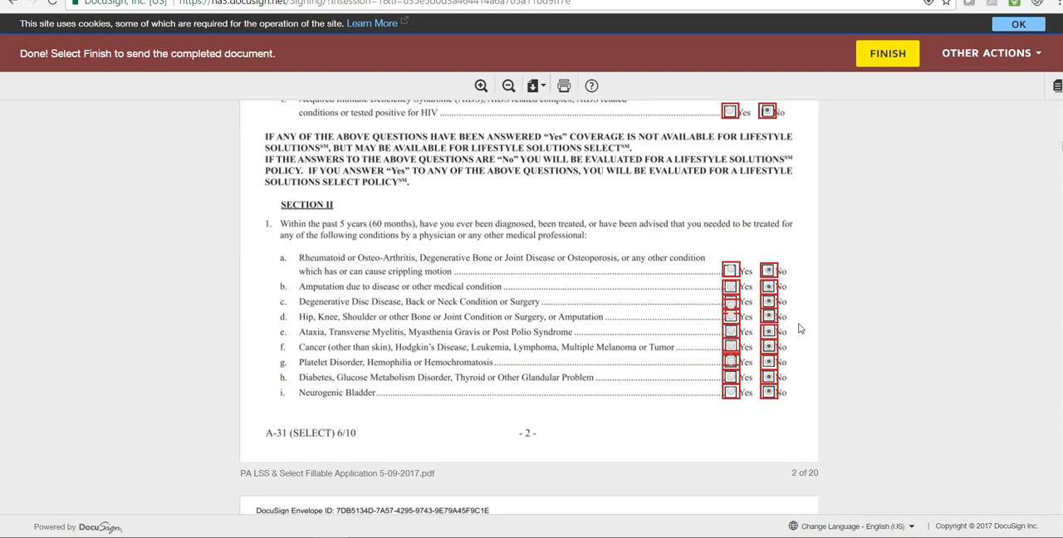
- Review the rest of the application from page 3 through the replacement notices and the page 20 Long Term Care Comparison Form
scroll(809, 274, "down", 10)
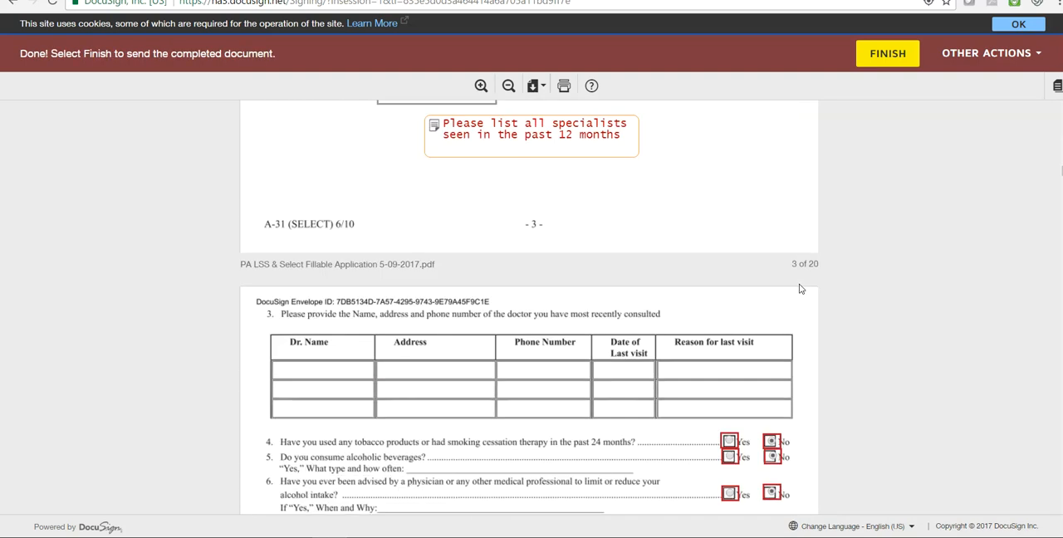
scroll(799, 292, "down", 15)
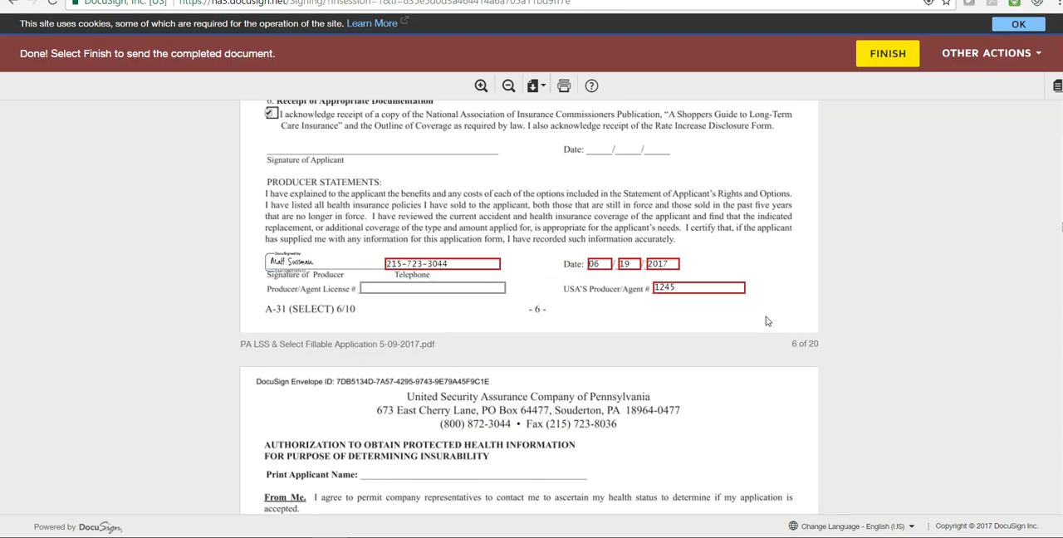
scroll(765, 319, "down", 15)
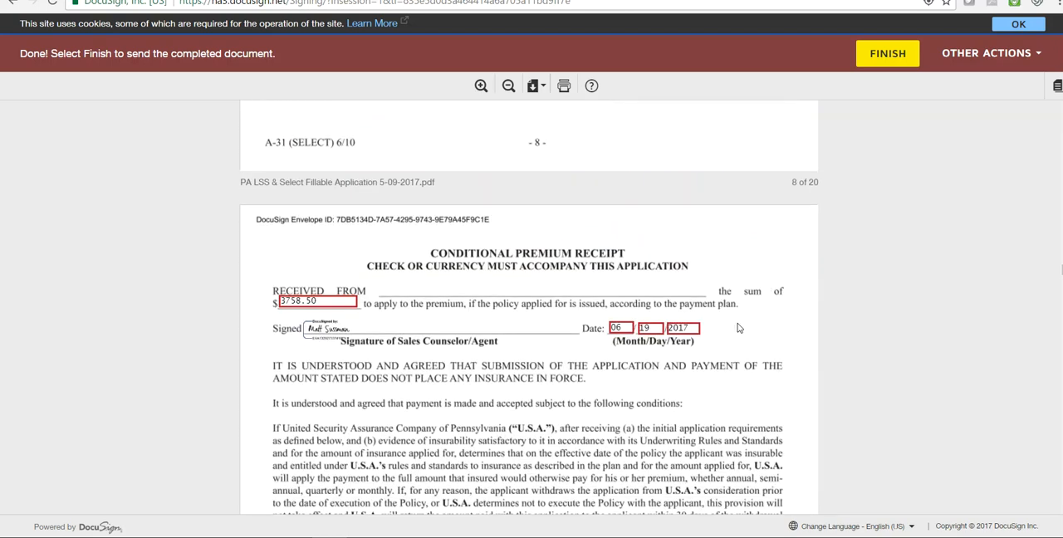
scroll(723, 329, "down", 15)
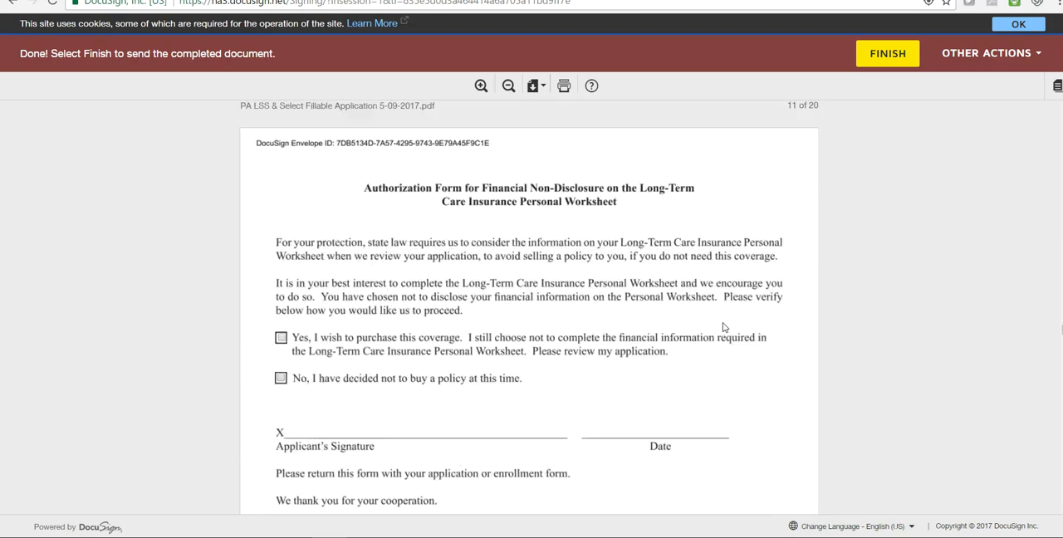
scroll(723, 327, "down", 15)
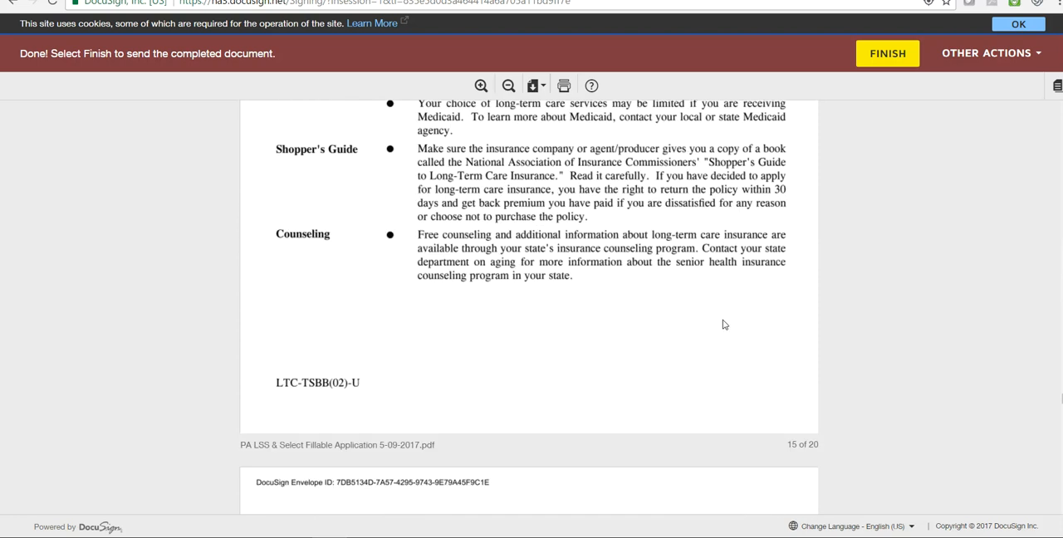
scroll(723, 324, "down", 10)
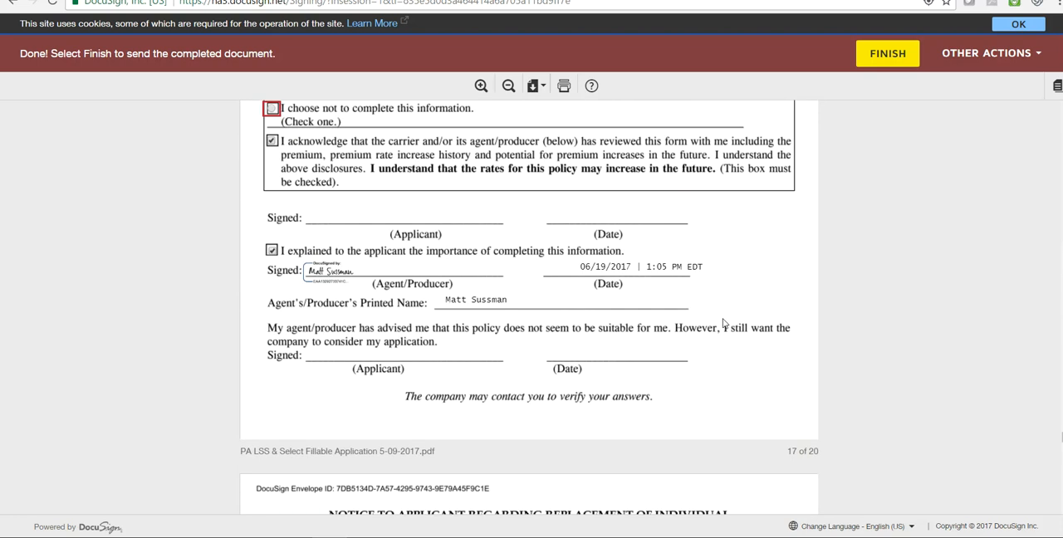
scroll(723, 324, "down", 10)
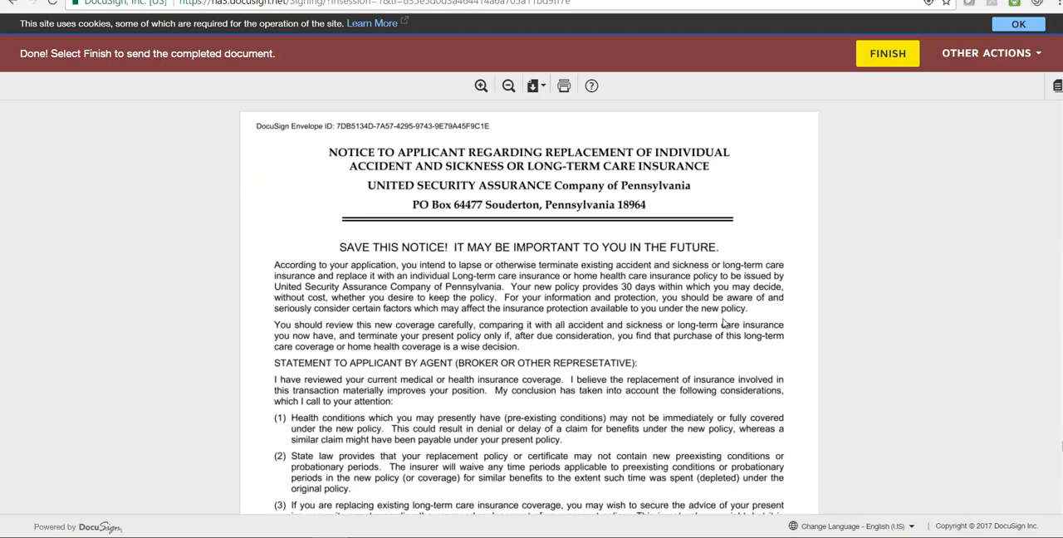
scroll(723, 322, "down", 10)
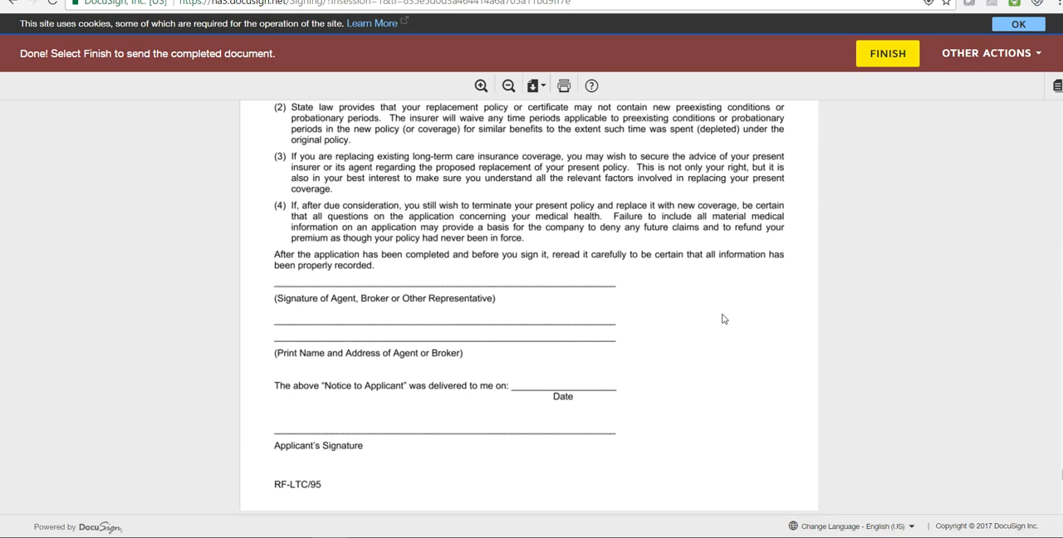
scroll(723, 318, "down", 4)
scroll(723, 316, "up", 3)
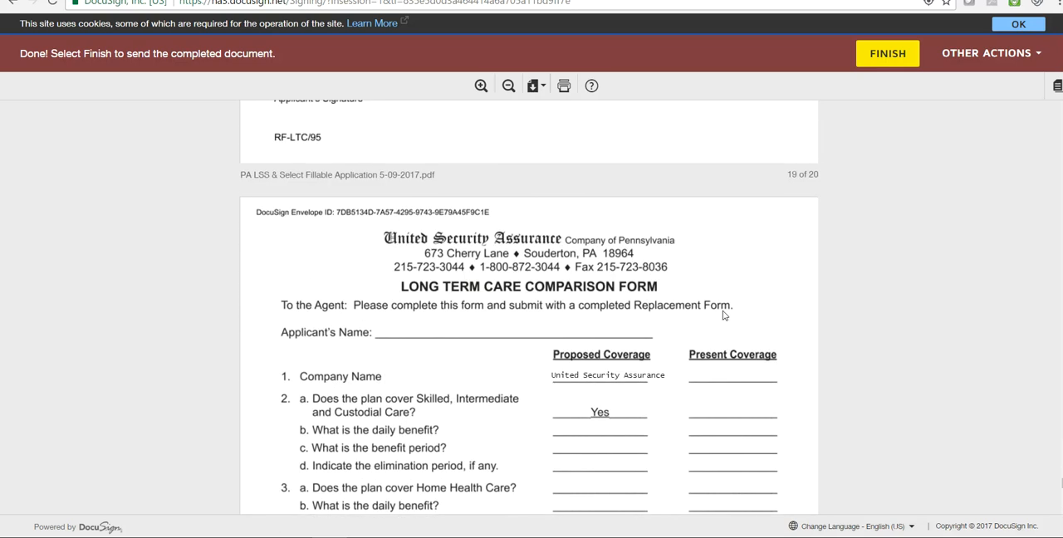
scroll(723, 313, "down", 1)
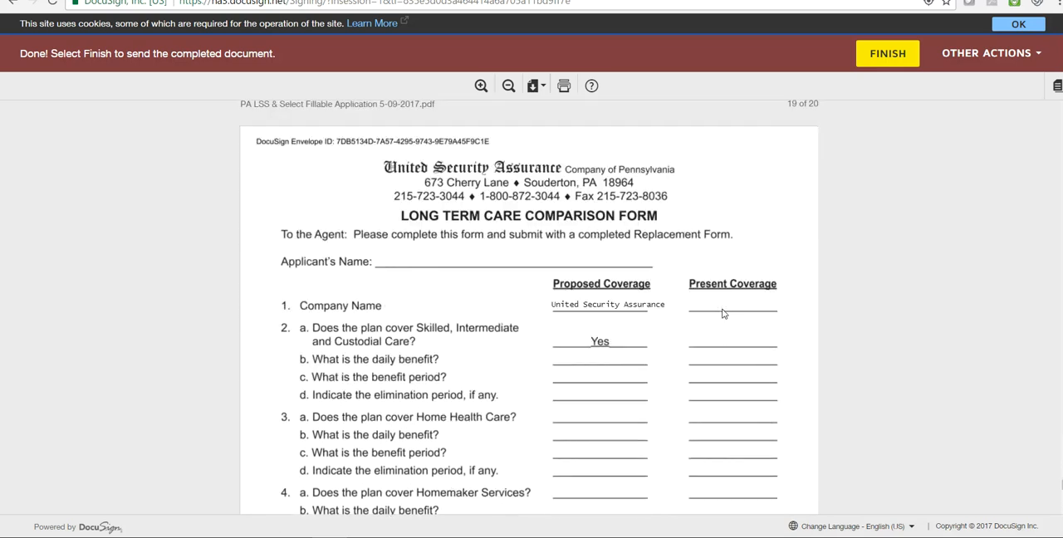
scroll(723, 313, "up", 2)
scroll(723, 313, "down", 1)
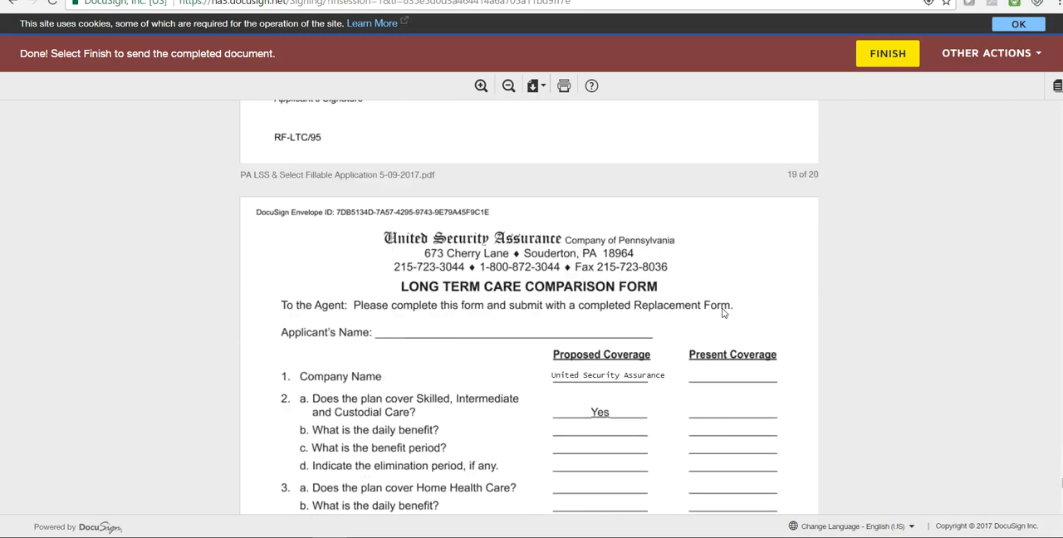
scroll(719, 325, "down", 8)
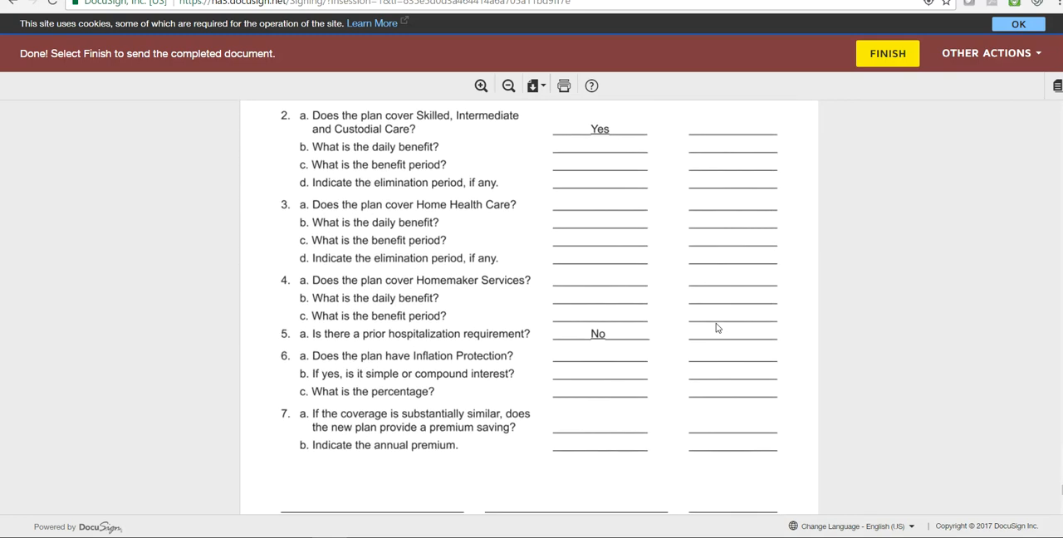
- Open the applicant's signing session, agree to use electronic records and signatures, and continue to the document, dismissing the location request
left_click(523, 440)
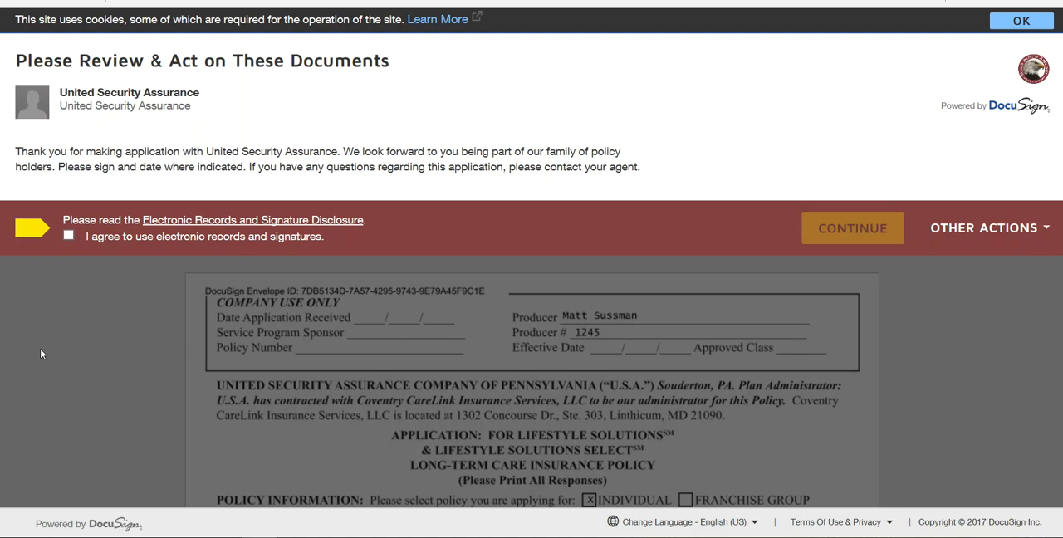
left_click(69, 236)
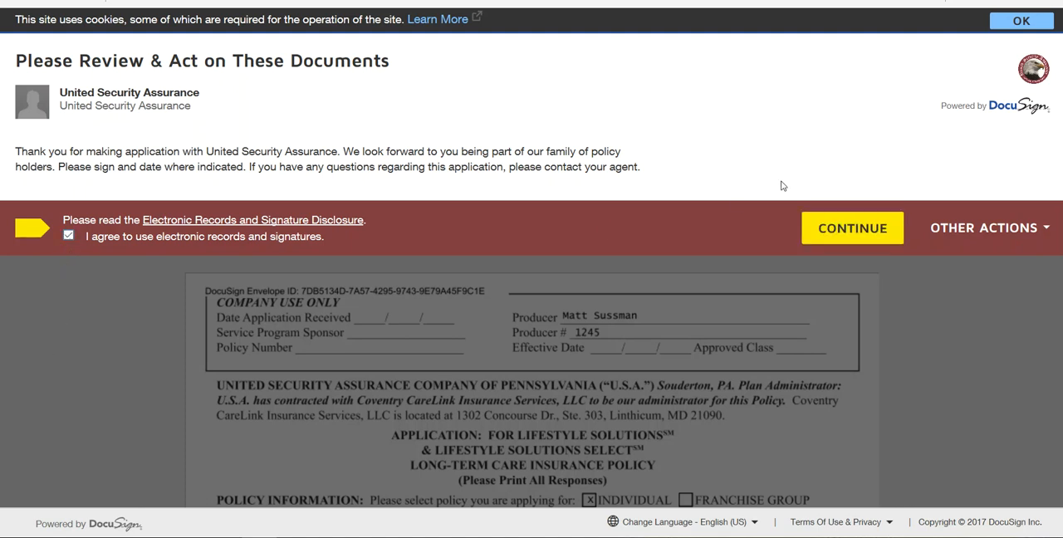
left_click(843, 236)
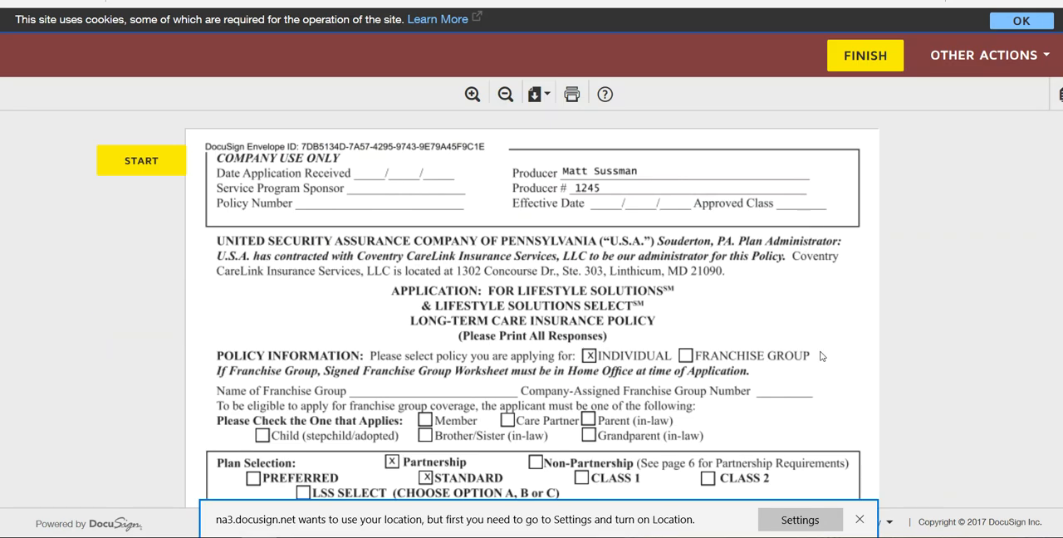
left_click(860, 519)
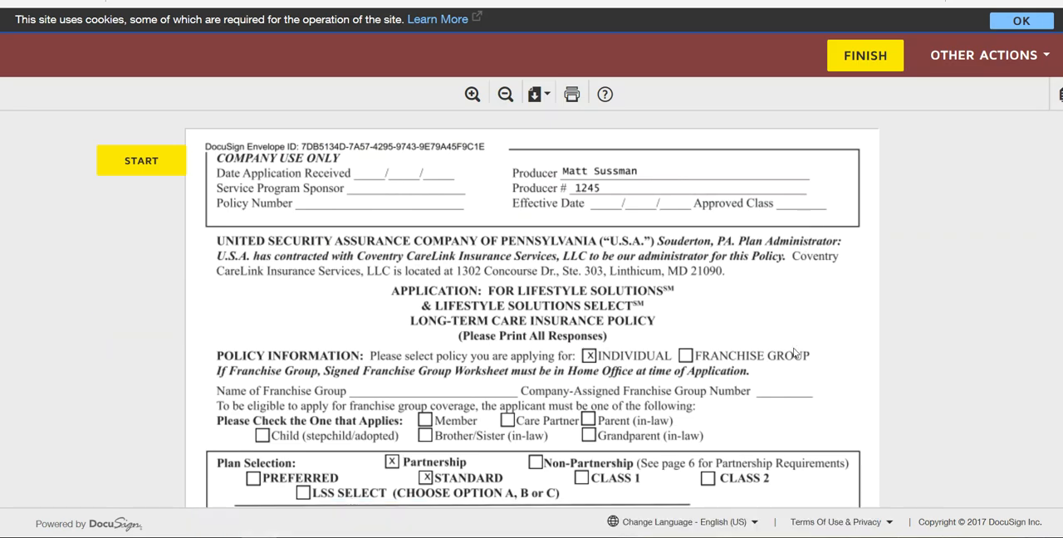
- Review the applicant's view of the application, from the plan and personal details through the health questions to the page 5 signature area
scroll(792, 355, "down", 2)
scroll(793, 355, "down", 3)
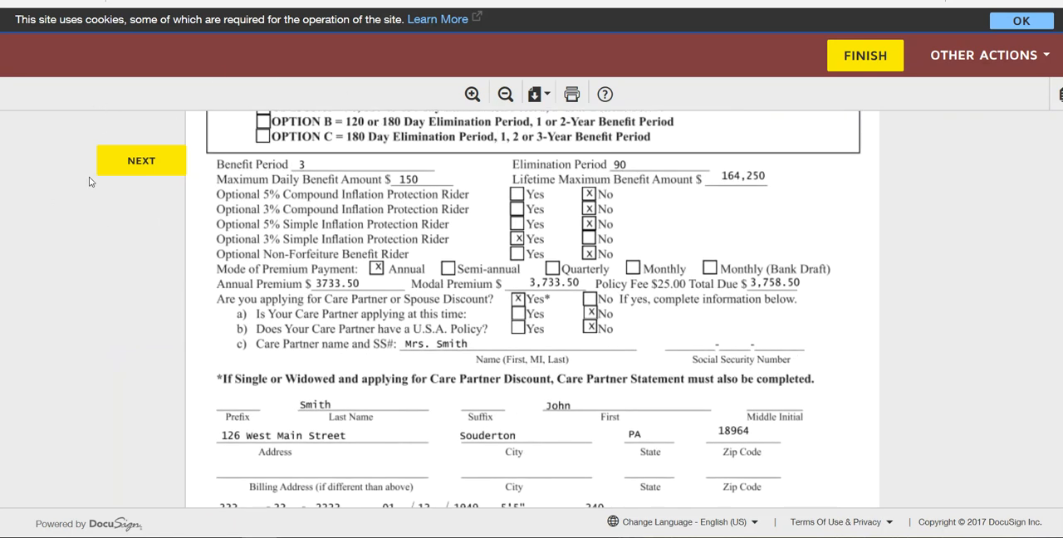
scroll(814, 279, "down", 6)
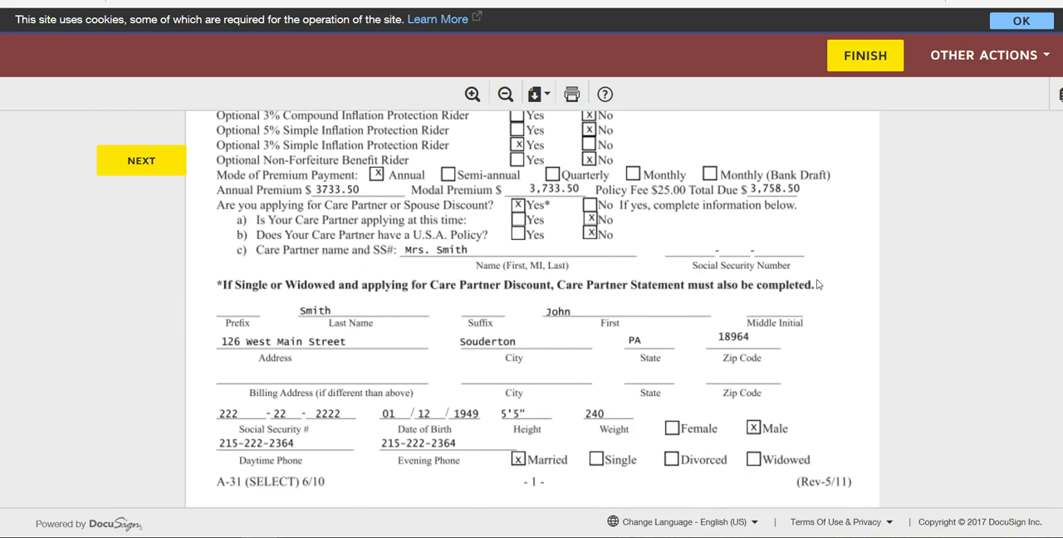
scroll(814, 287, "down", 4)
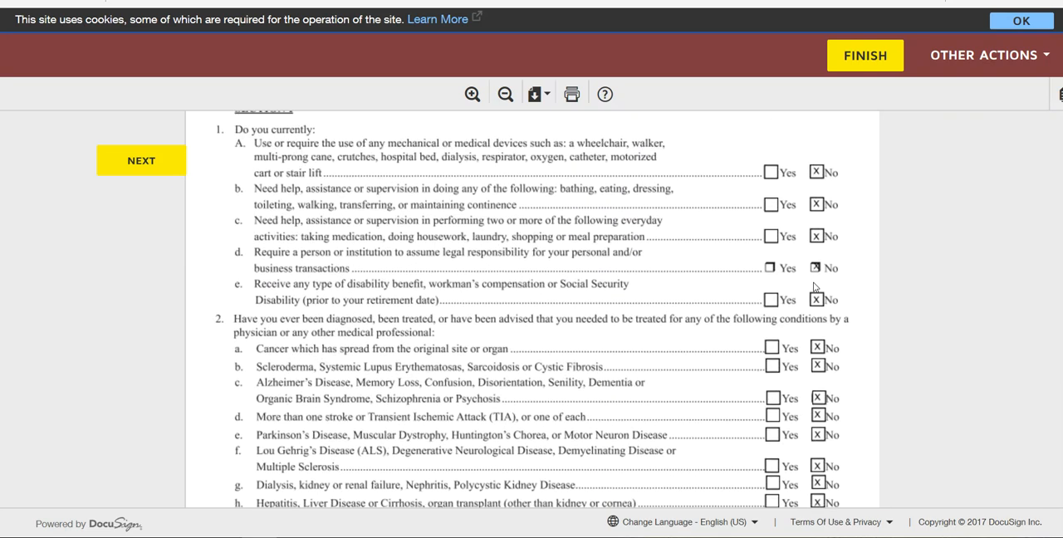
scroll(702, 266, "down", 8)
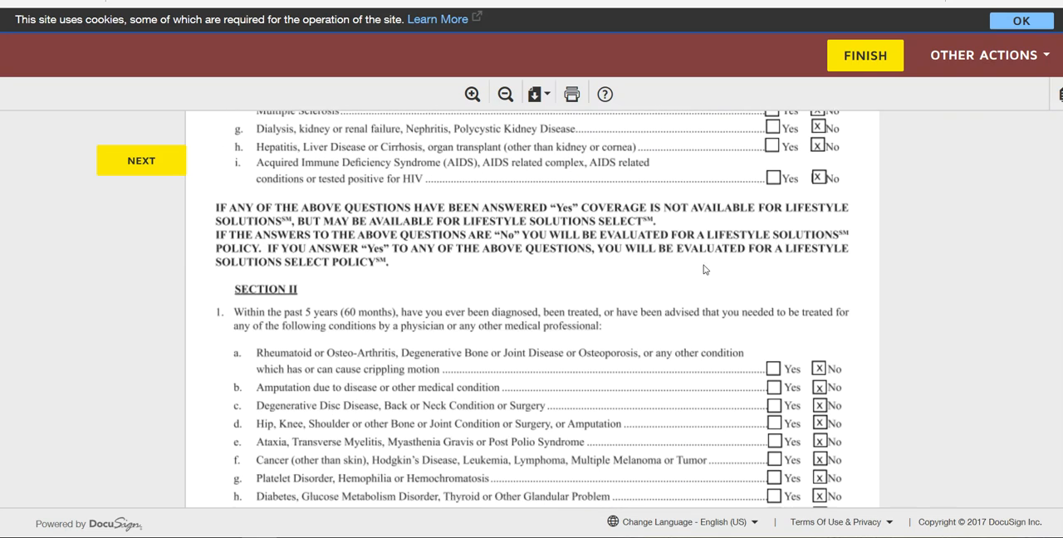
scroll(703, 267, "down", 7)
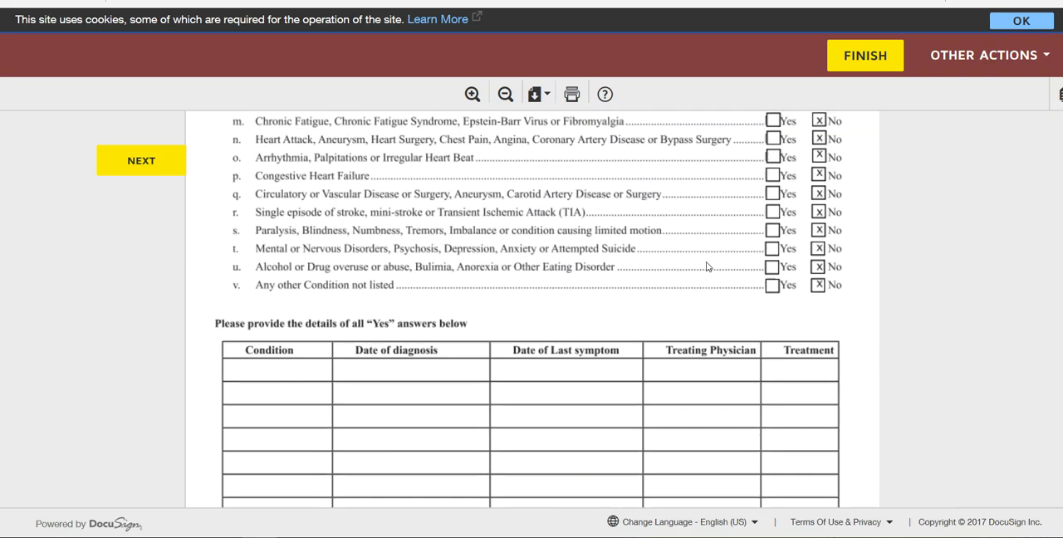
scroll(705, 262, "down", 15)
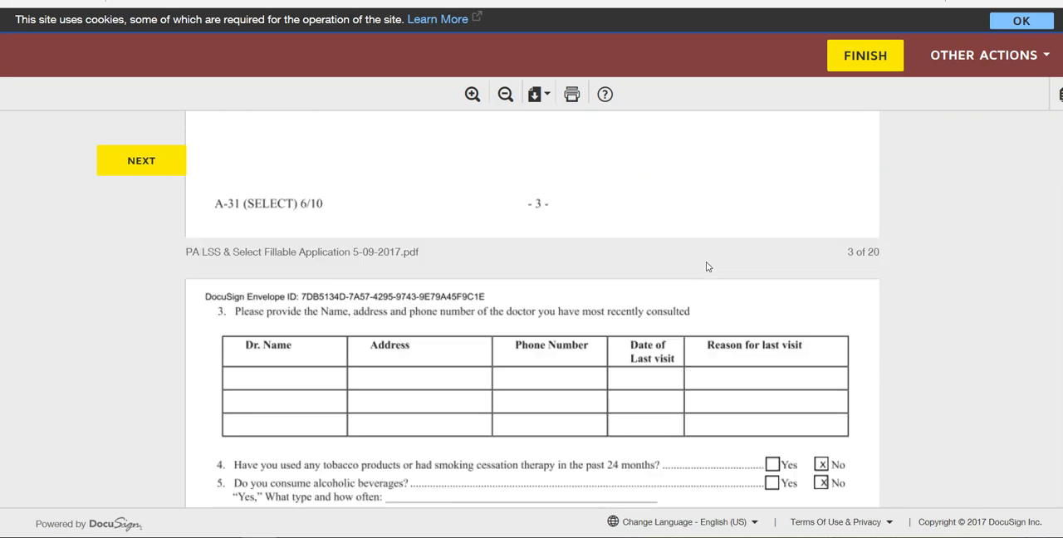
scroll(710, 265, "down", 12)
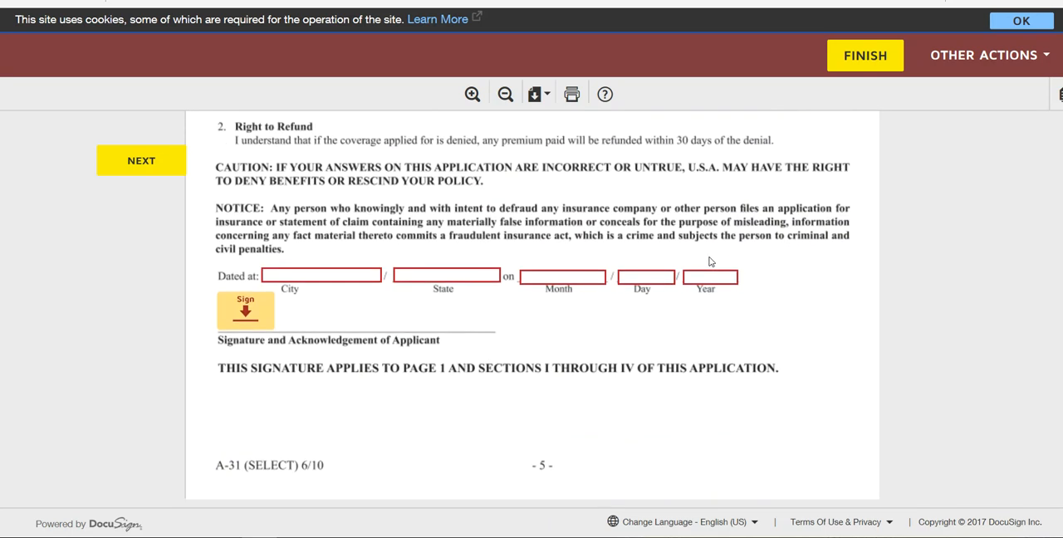
- Complete the applicant's page 5 dating line with city Souderton, state PA, and the date 06/19/2017
left_click(338, 273)
type("Soudert")
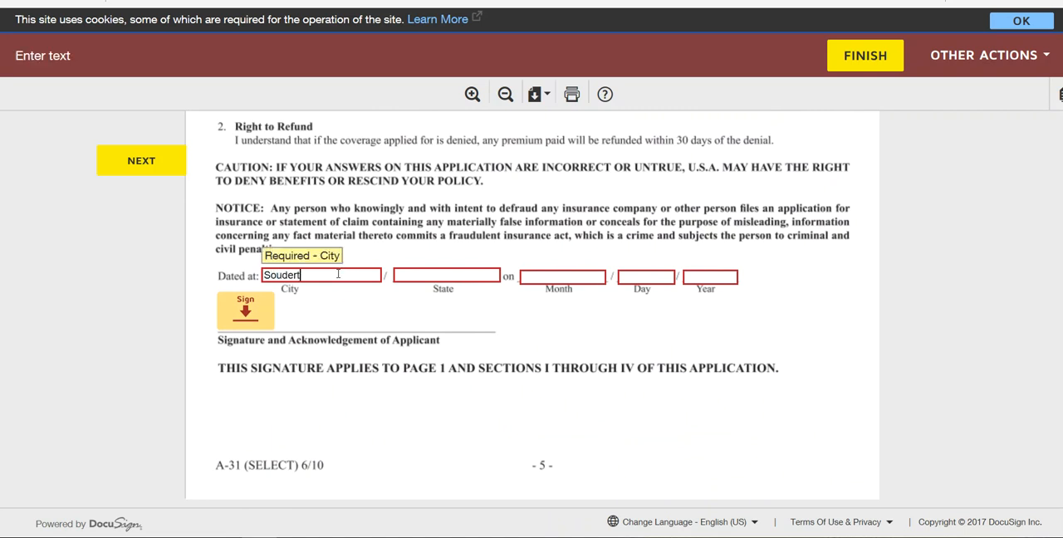
type("on")
key("Tab")
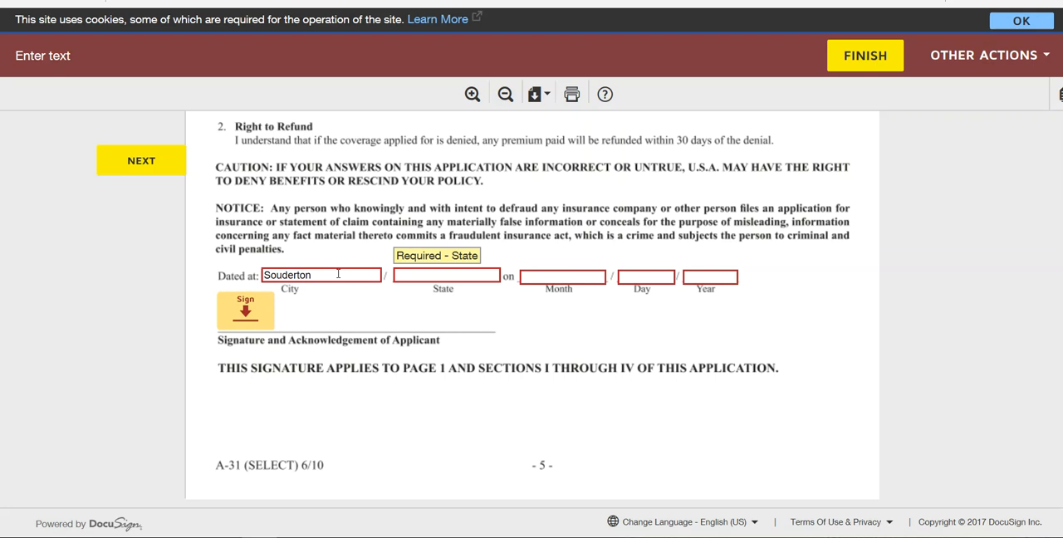
key("Tab")
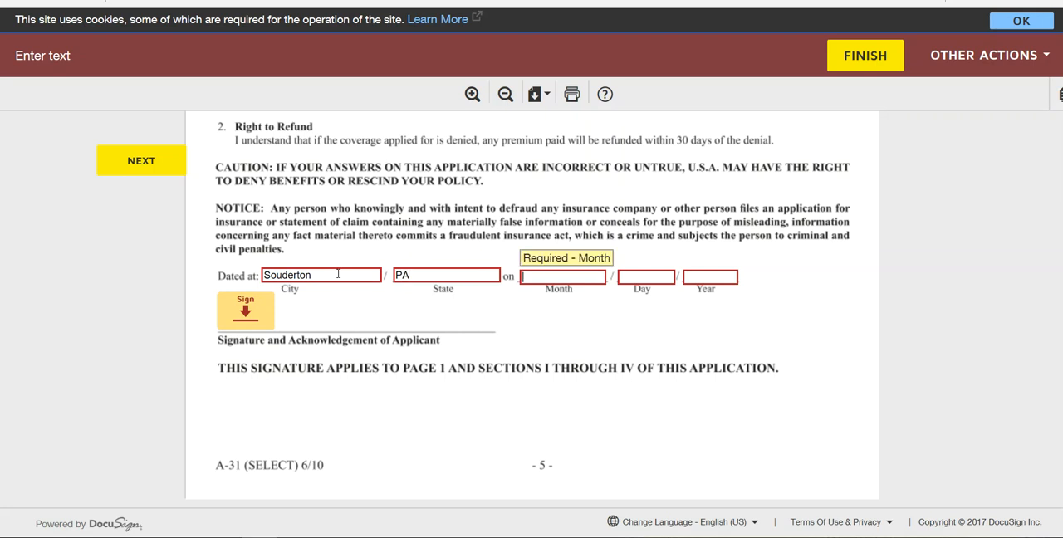
type("06")
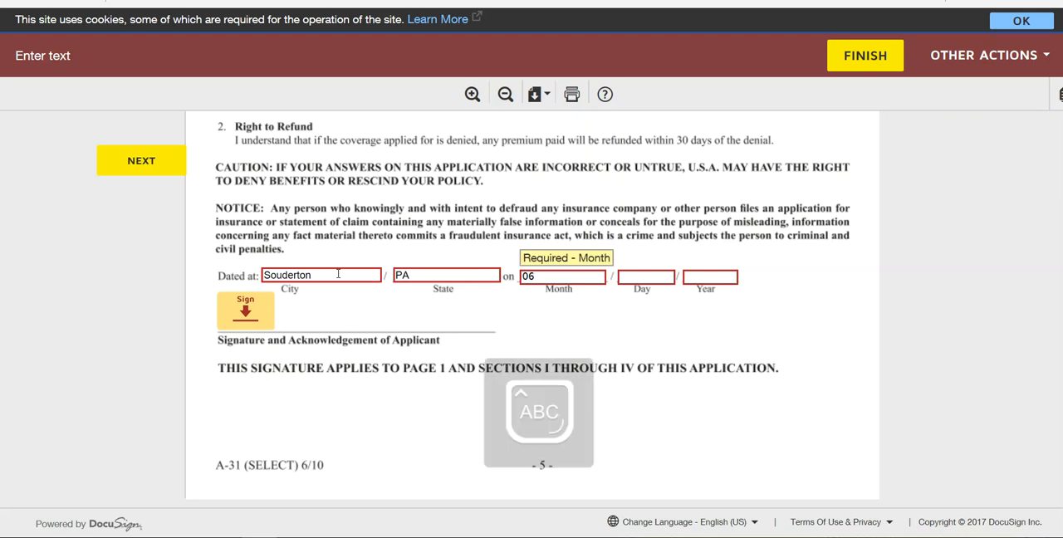
key("Tab")
key("Tab")
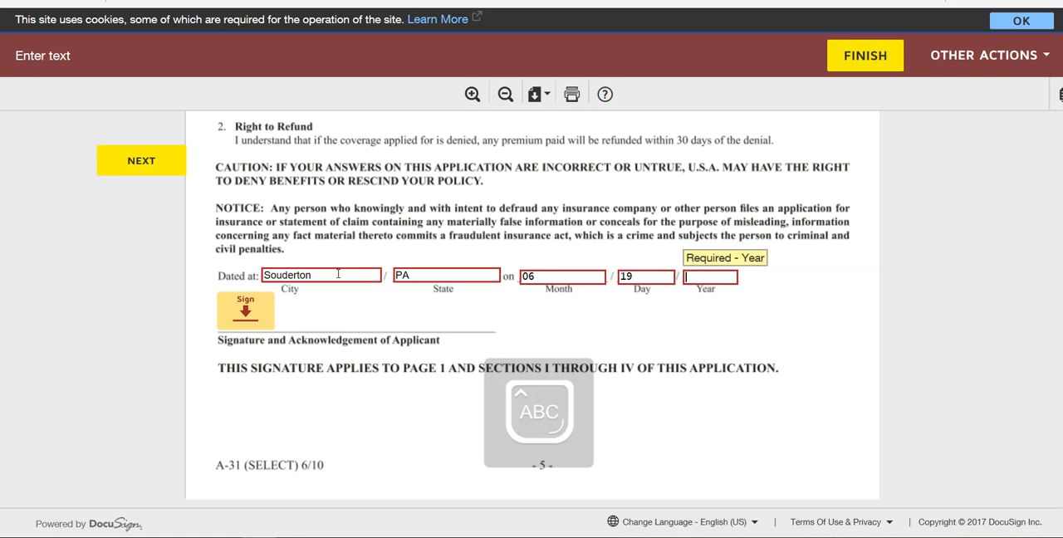
type("2017")
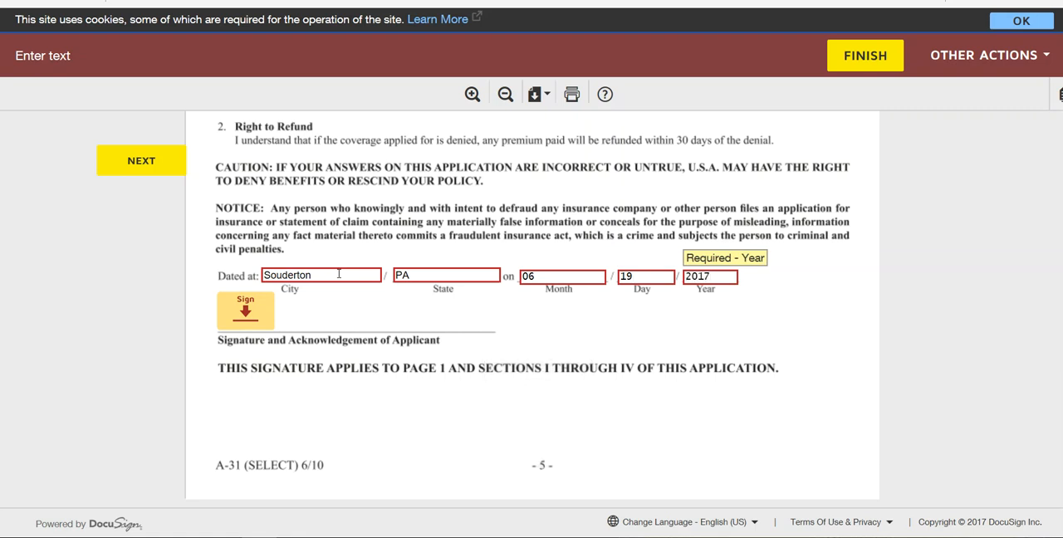
key("Tab")
- Adopt the applicant's signature in the suggested style and sign the acknowledgement on page 5 and the applicant line on page 6
left_click(247, 312)
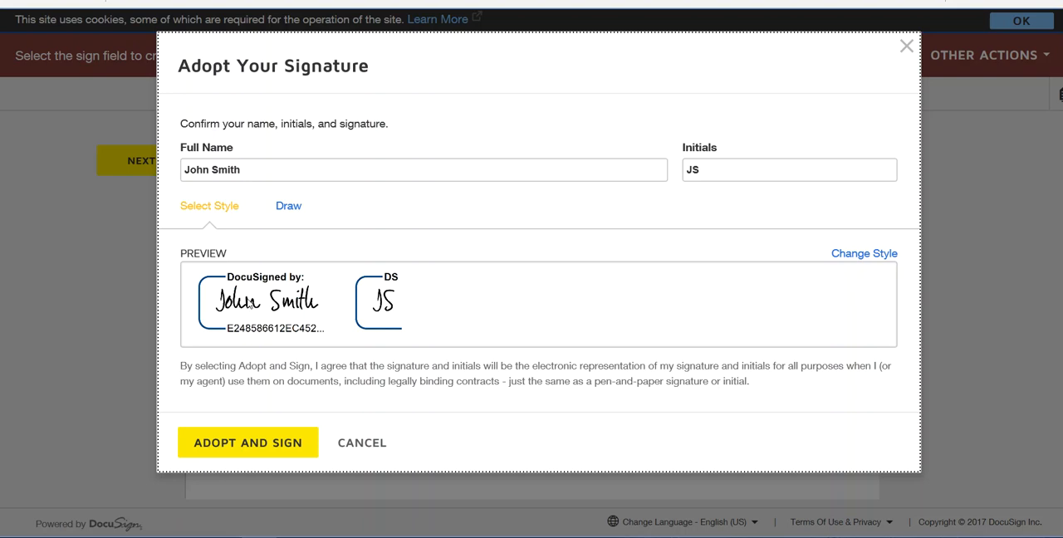
left_click(269, 441)
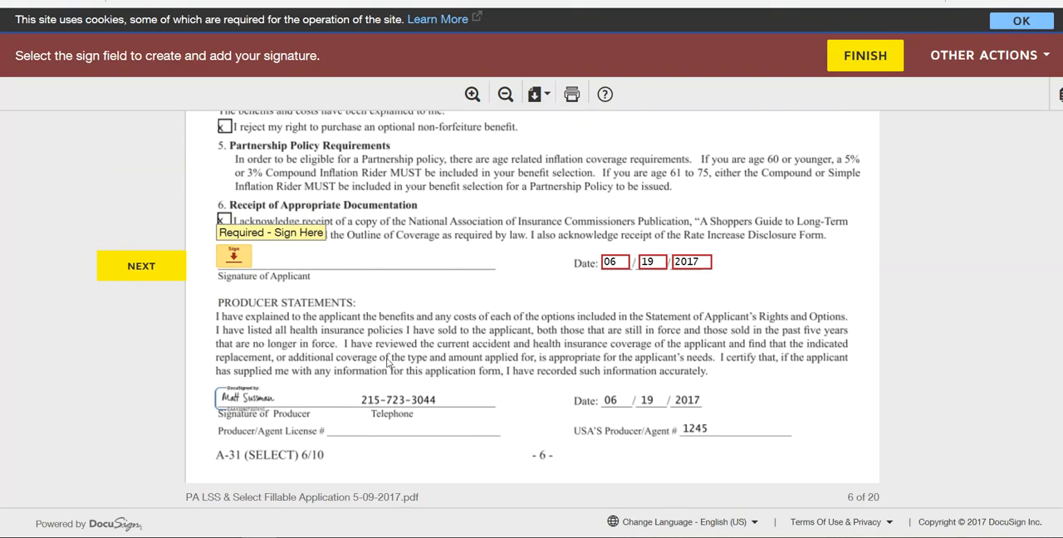
left_click(235, 258)
scroll(371, 267, "up", 11)
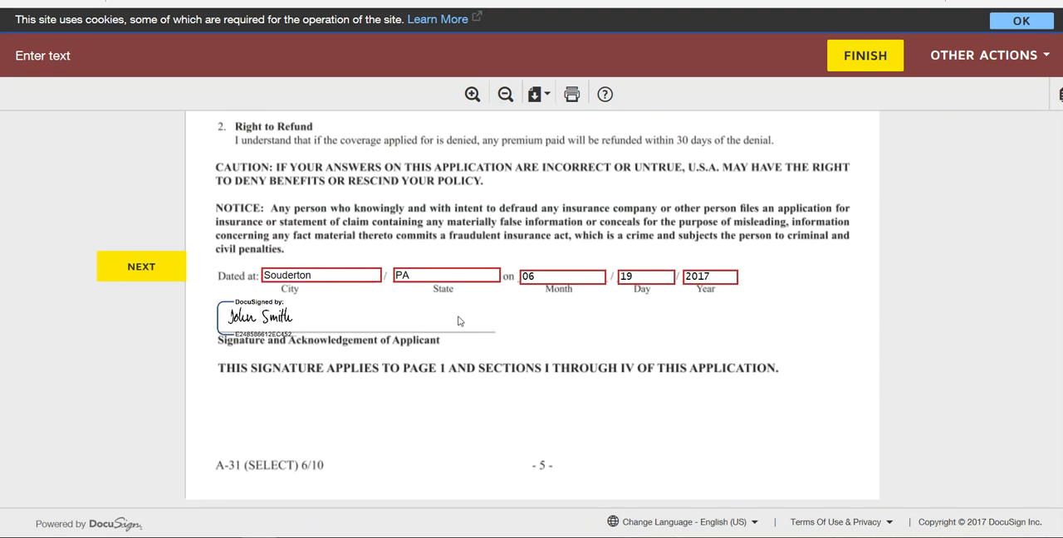
scroll(459, 320, "down", 10)
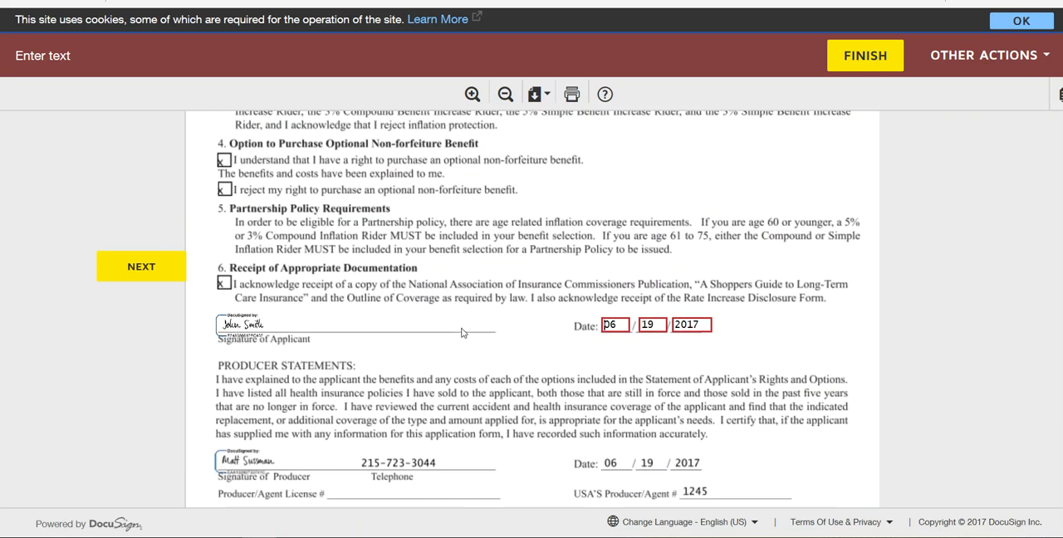
- Sign the Authorization to Obtain Protected Health Information on page 7 as the applicant
scroll(463, 331, "down", 10)
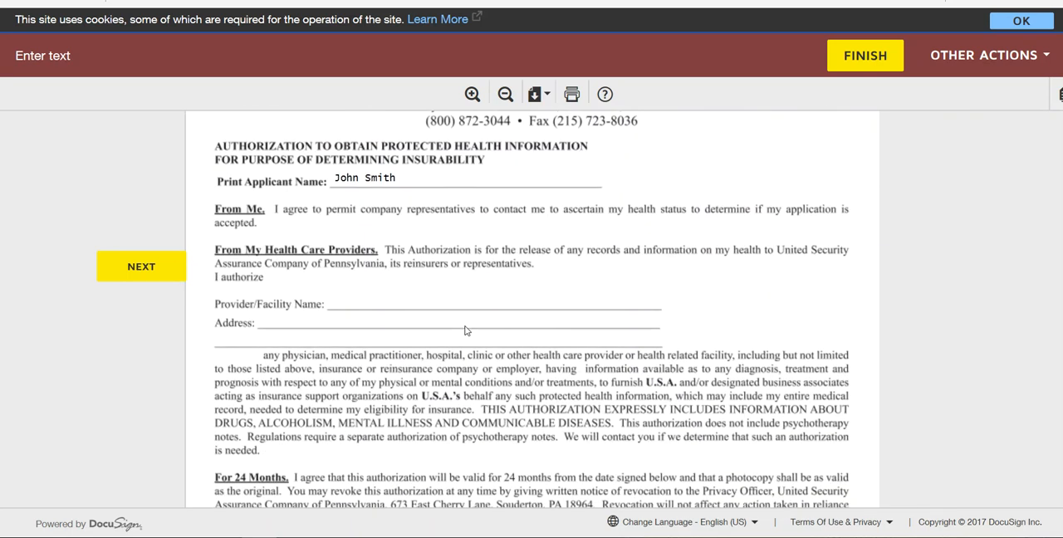
scroll(466, 329, "up", 4)
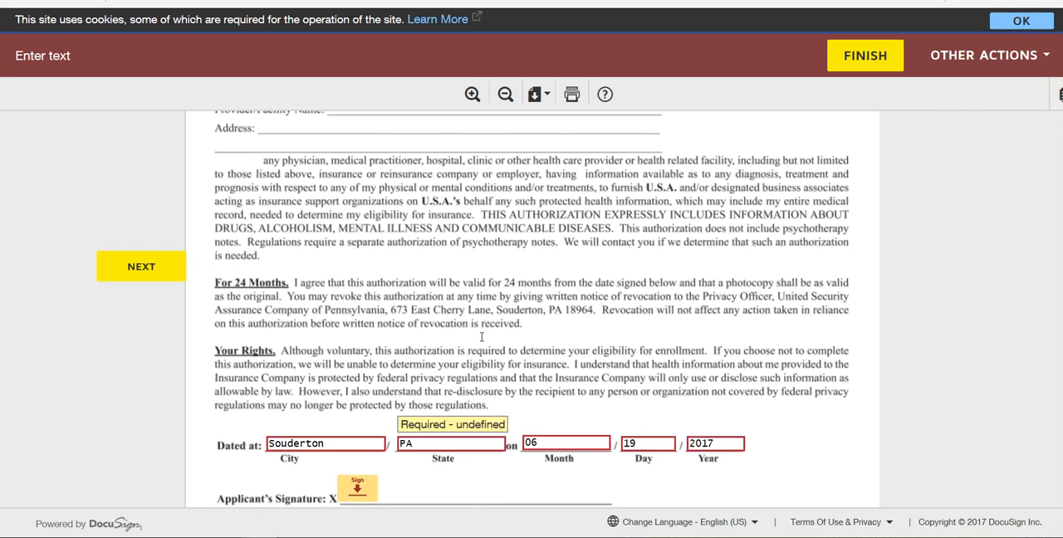
scroll(356, 389, "down", 5)
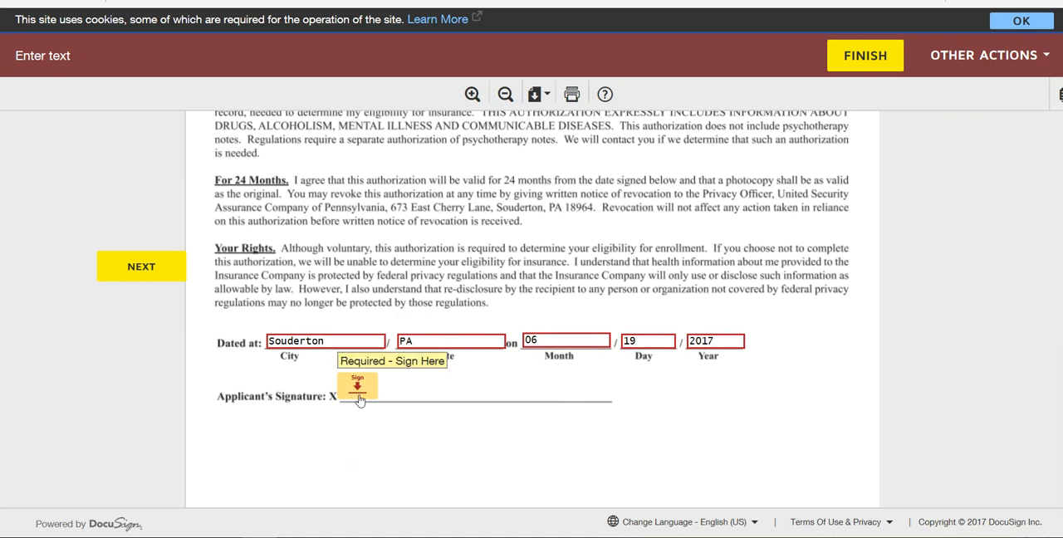
- Sign the bank draft payment authorization on page 8 as account holder, leaving the optional employee signature blank
scroll(361, 400, "down", 8)
scroll(361, 400, "down", 10)
scroll(607, 311, "up", 7)
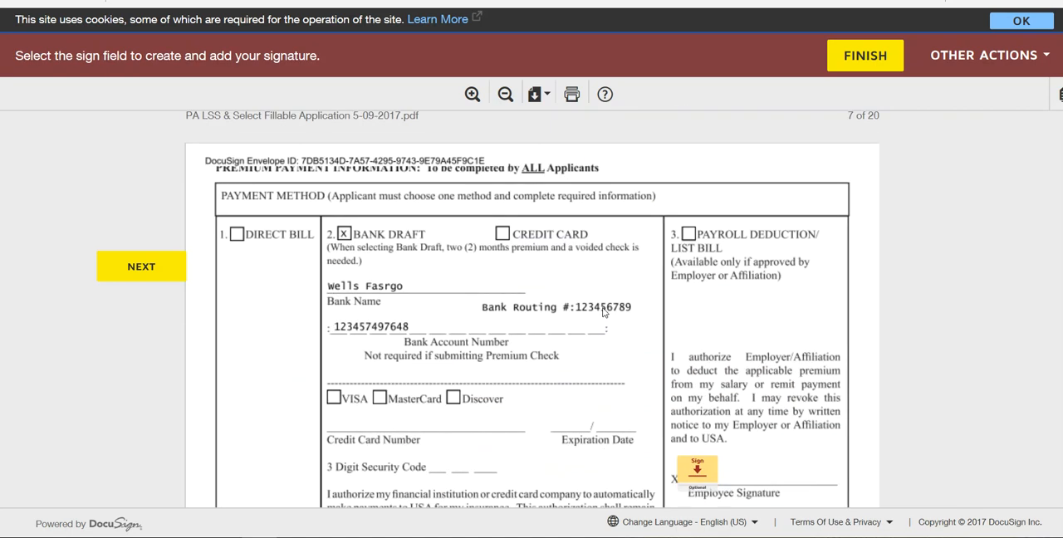
scroll(575, 322, "down", 4)
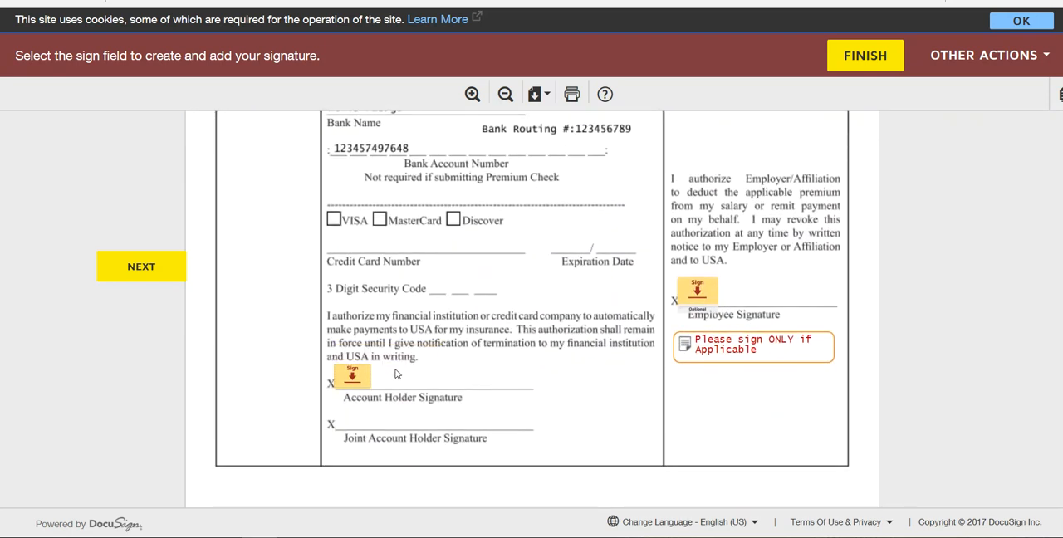
- Sign the applicant line on both the Administrator Copy and the Applicant's Copy of the Conditional Premium Receipt
scroll(352, 385, "up", 10)
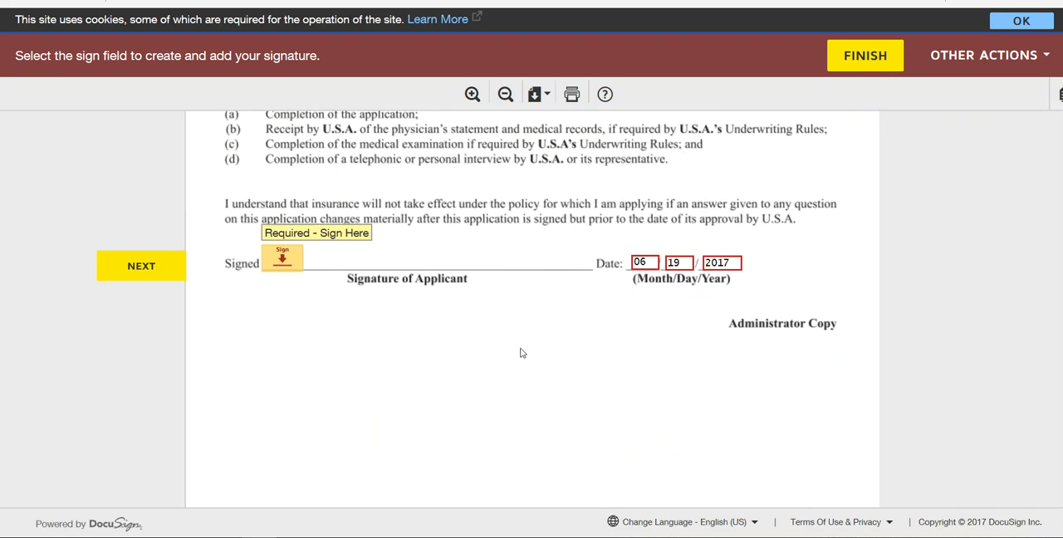
scroll(524, 351, "up", 12)
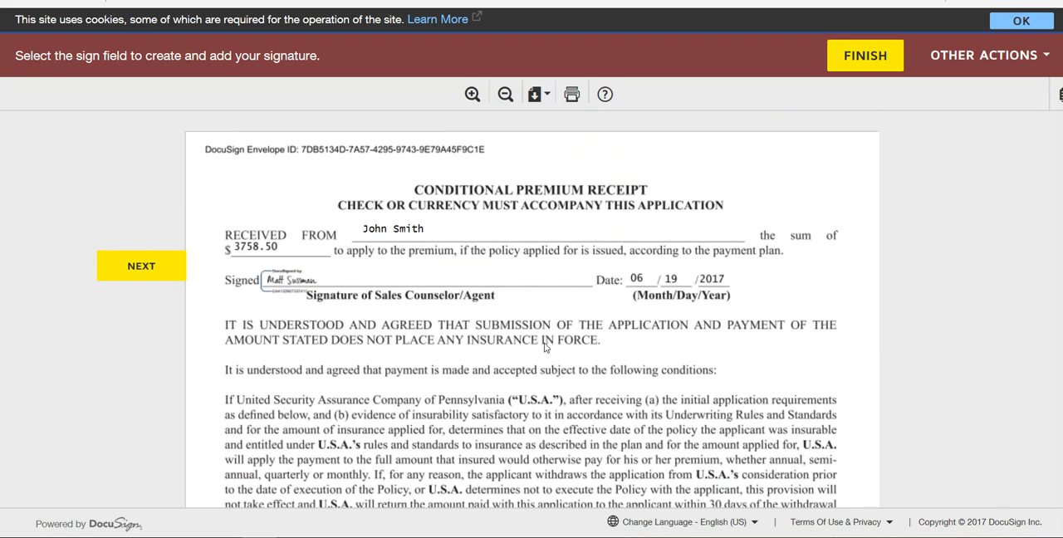
scroll(545, 347, "down", 12)
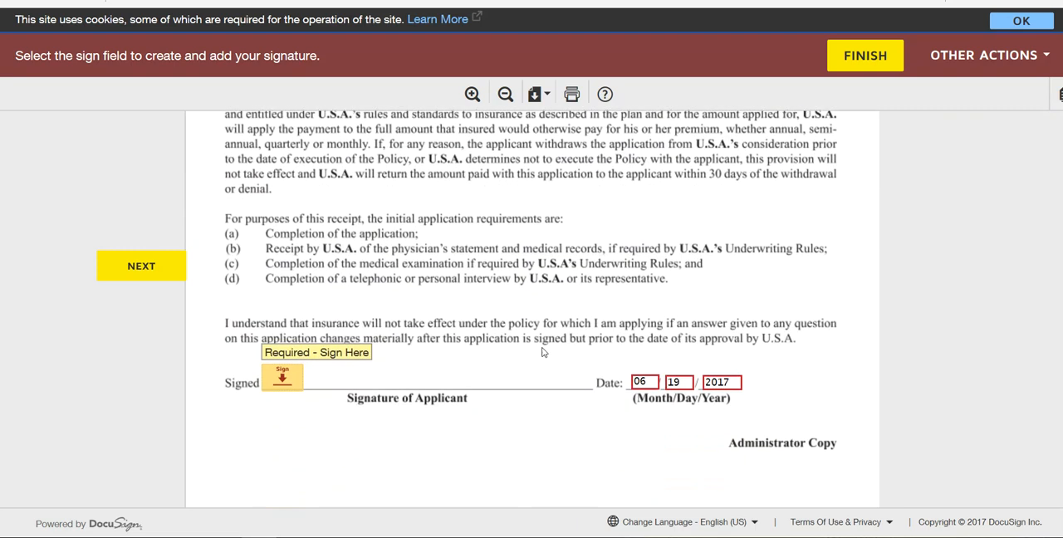
left_click(282, 383)
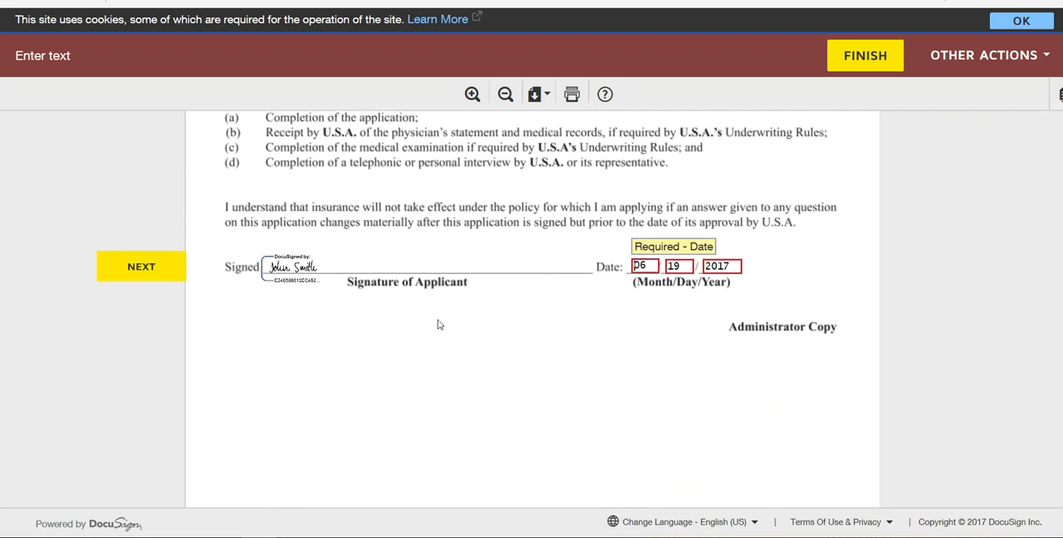
scroll(444, 325, "up", 10)
scroll(449, 330, "down", 10)
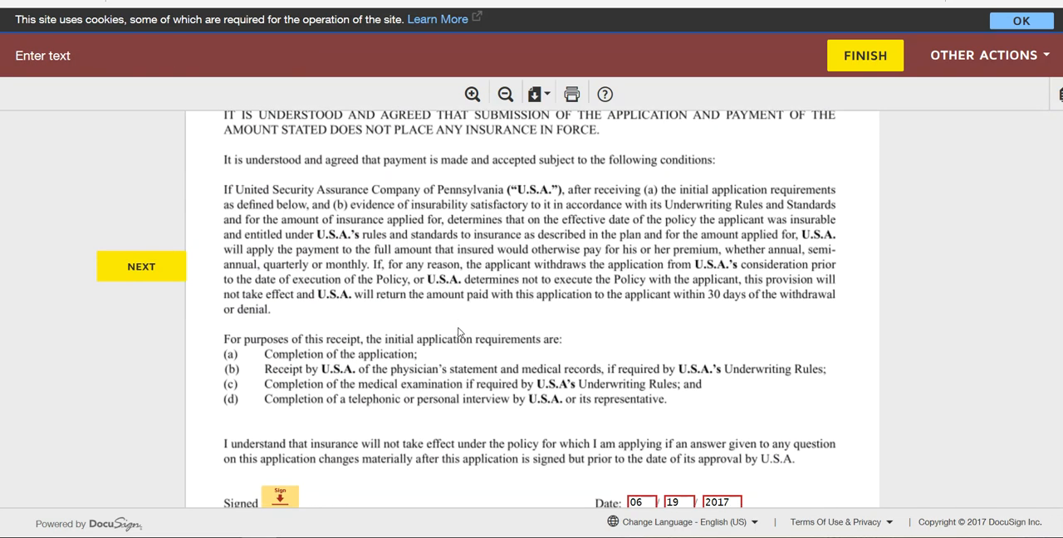
left_click(295, 384)
scroll(451, 332, "down", 10)
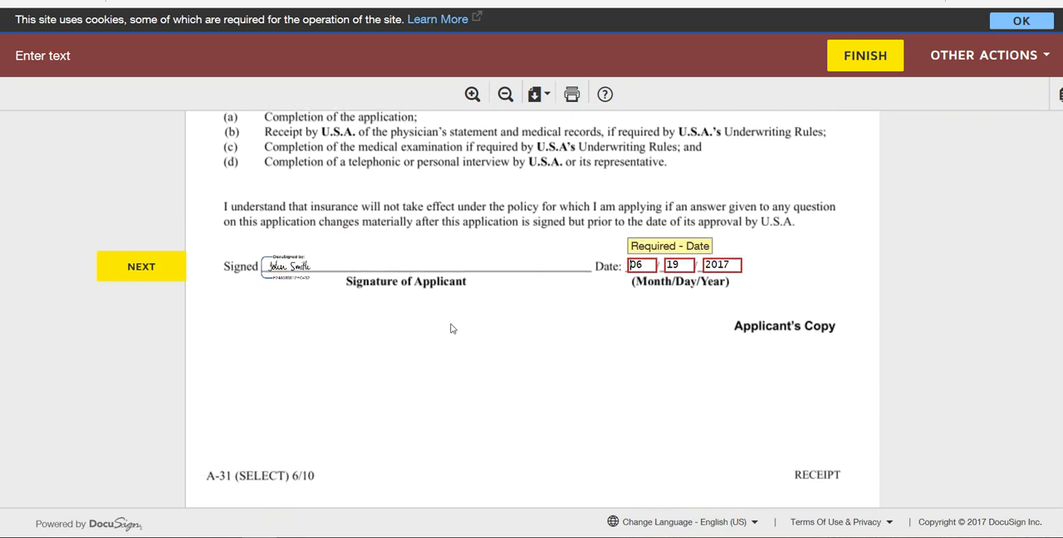
- Skip the Care Partner and Financial Non-Disclosure forms and sign the Acknowledgement of Receipt for the Potential Rate Increase Disclosure Form
scroll(452, 332, "down", 15)
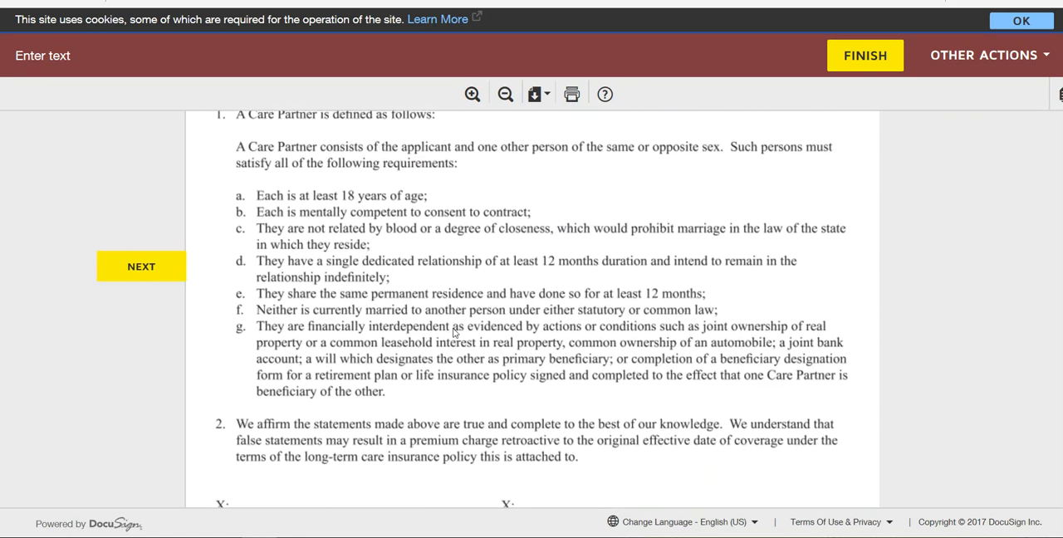
scroll(454, 333, "down", 5)
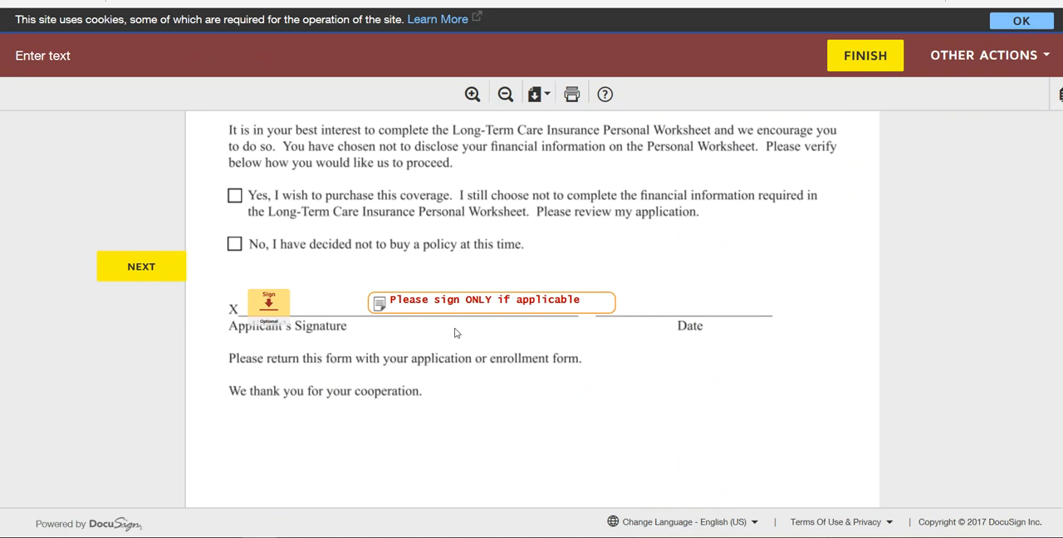
scroll(456, 333, "up", 5)
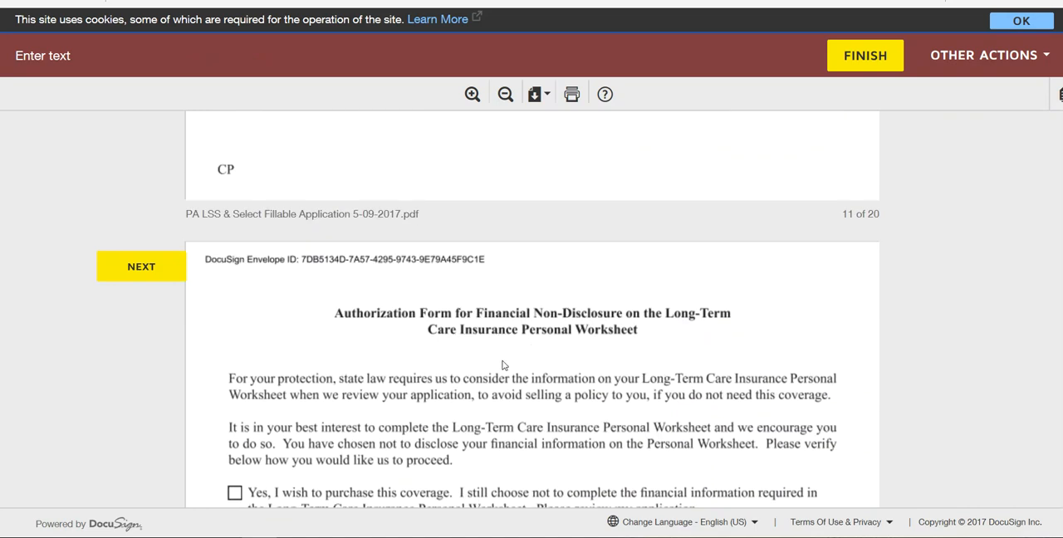
scroll(643, 357, "down", 4)
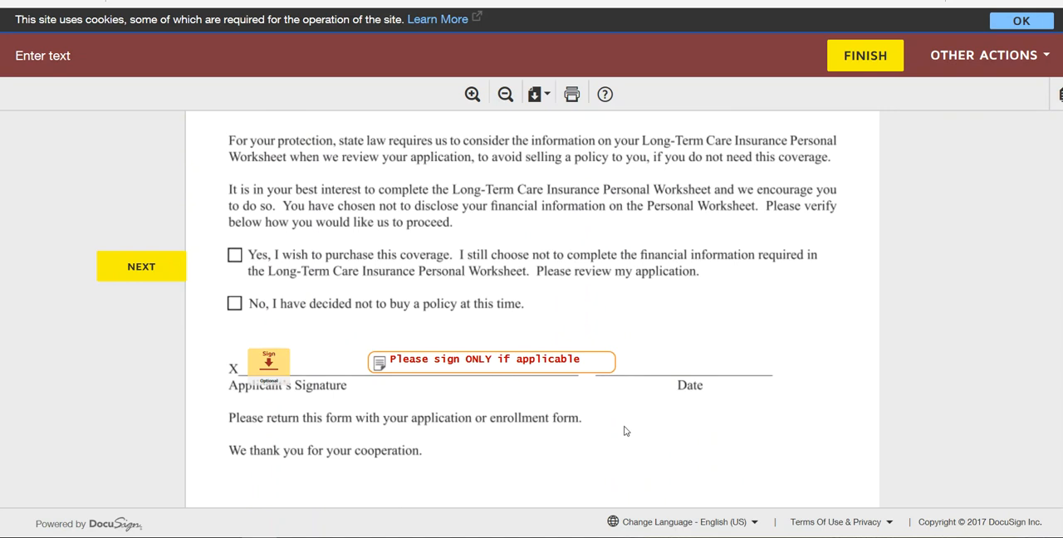
scroll(627, 431, "down", 5)
scroll(627, 431, "down", 3)
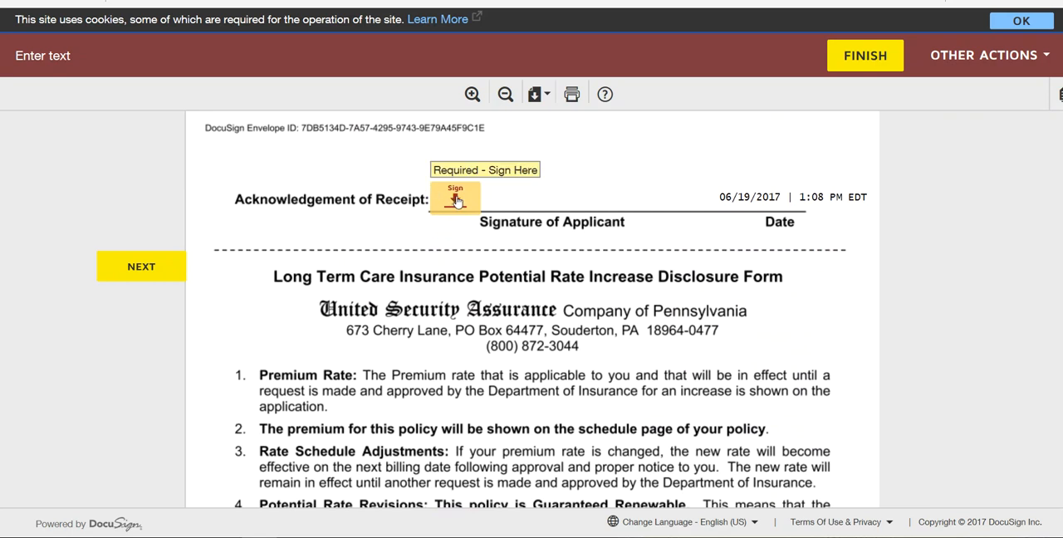
left_click(453, 199)
- Check the Long-Term Care Insurance Personal Worksheet and sign the applicant line under its Disclosure Statement on page 17
scroll(516, 298, "up", 3)
scroll(514, 297, "up", 10)
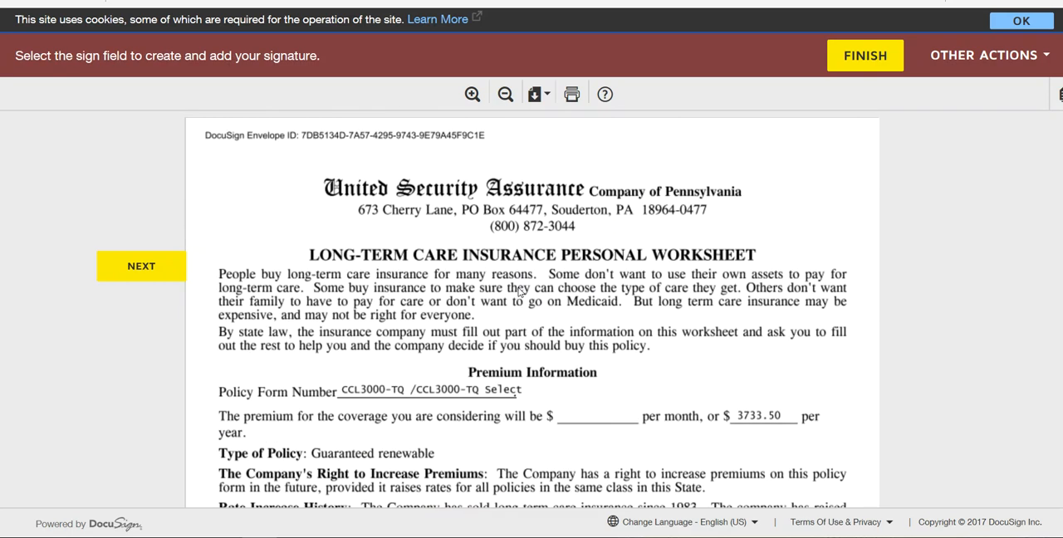
scroll(473, 301, "down", 10)
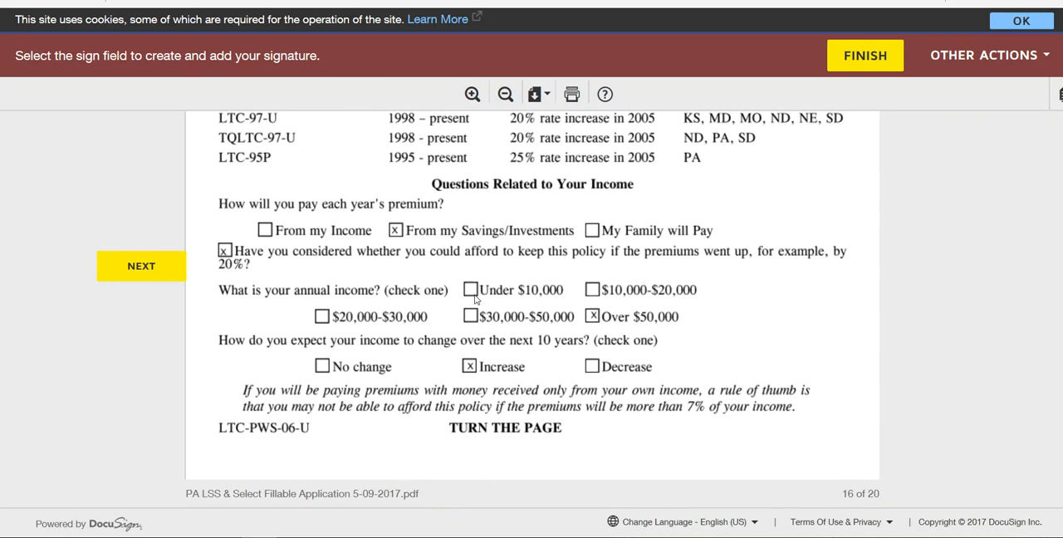
scroll(475, 300, "down", 6)
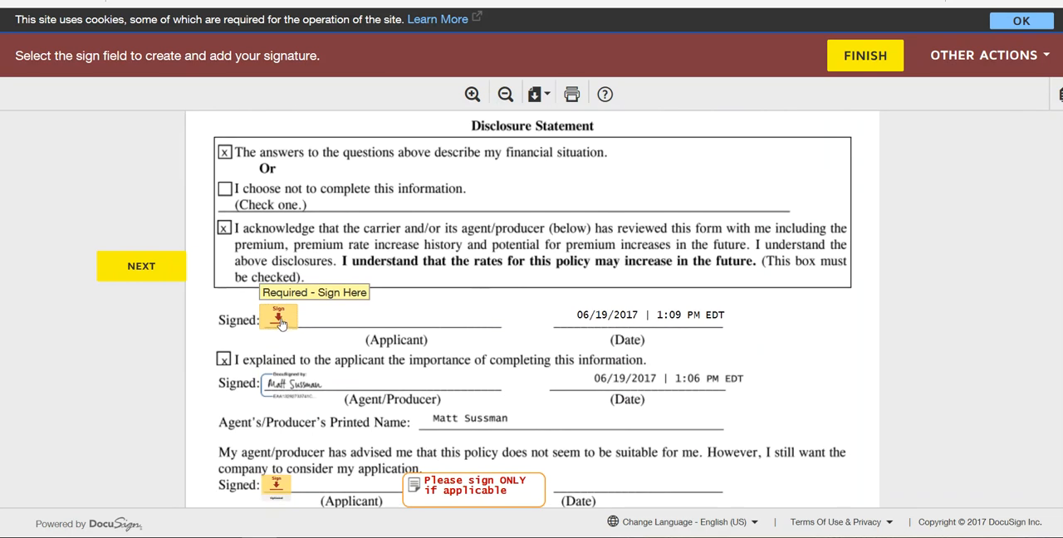
left_click(280, 321)
- Review the optional applicant signature on page 17, the replacement notices on pages 18 and 19, and the Long Term Care Comparison Form
scroll(660, 455, "down", 2)
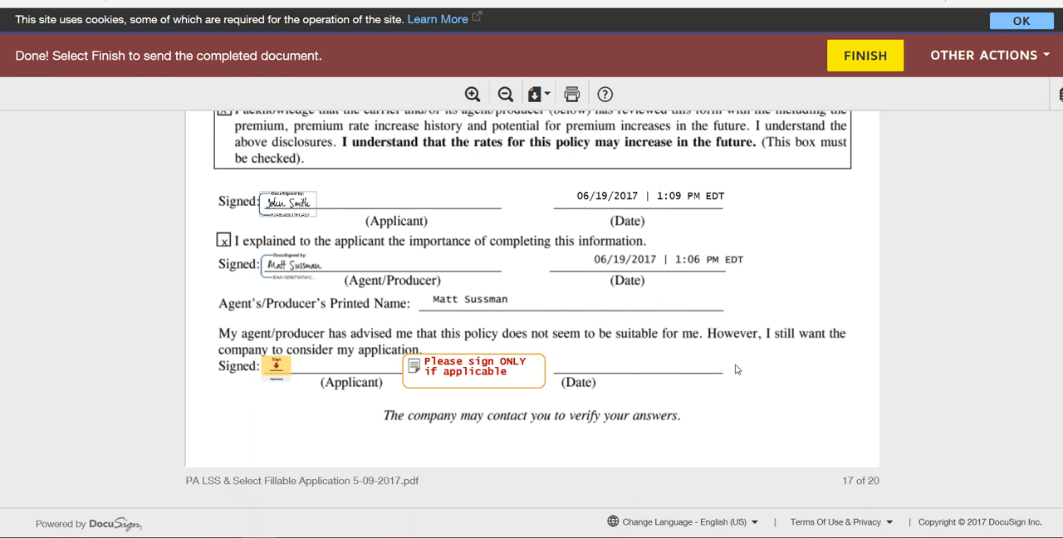
scroll(756, 373, "down", 6)
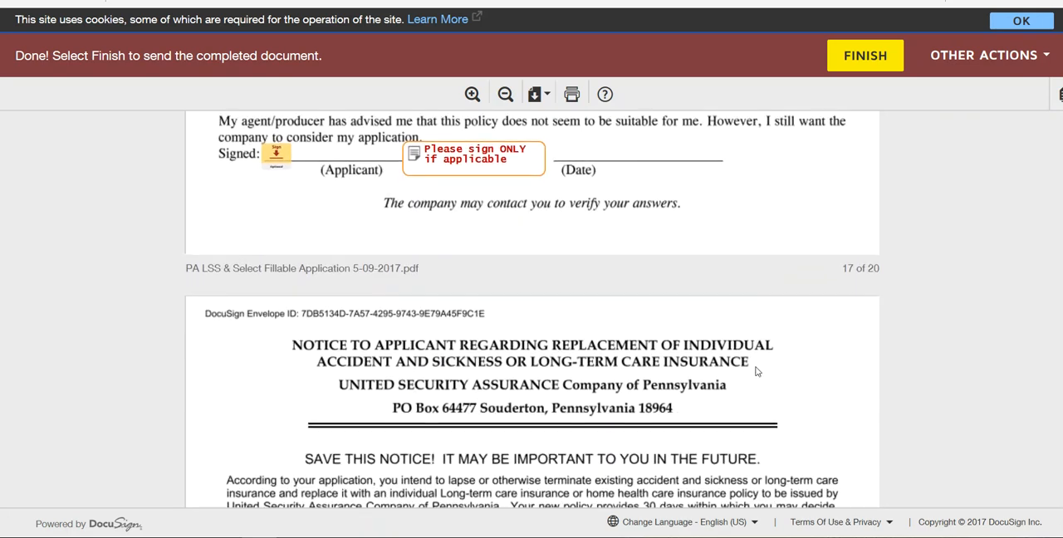
scroll(756, 373, "down", 5)
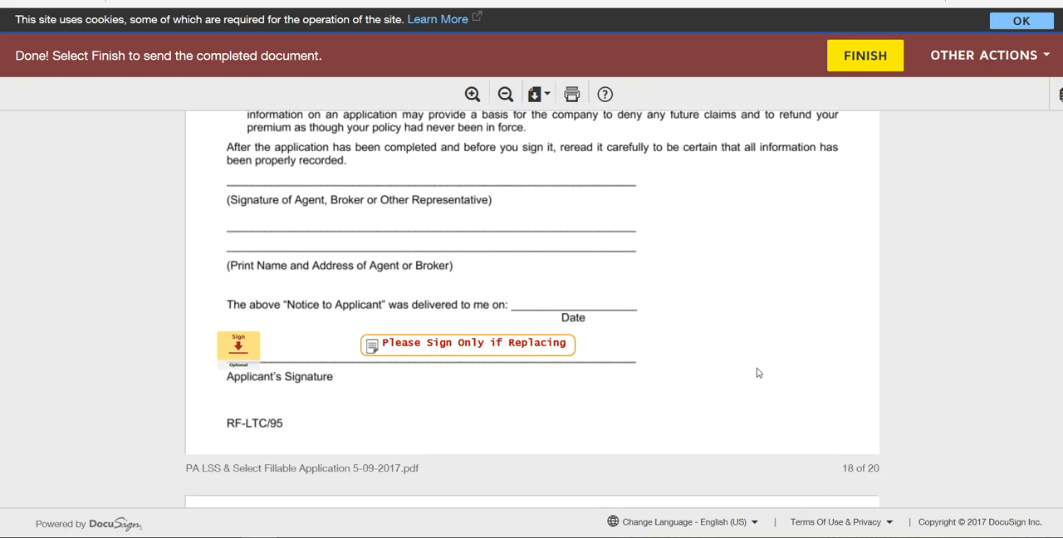
scroll(757, 371, "up", 7)
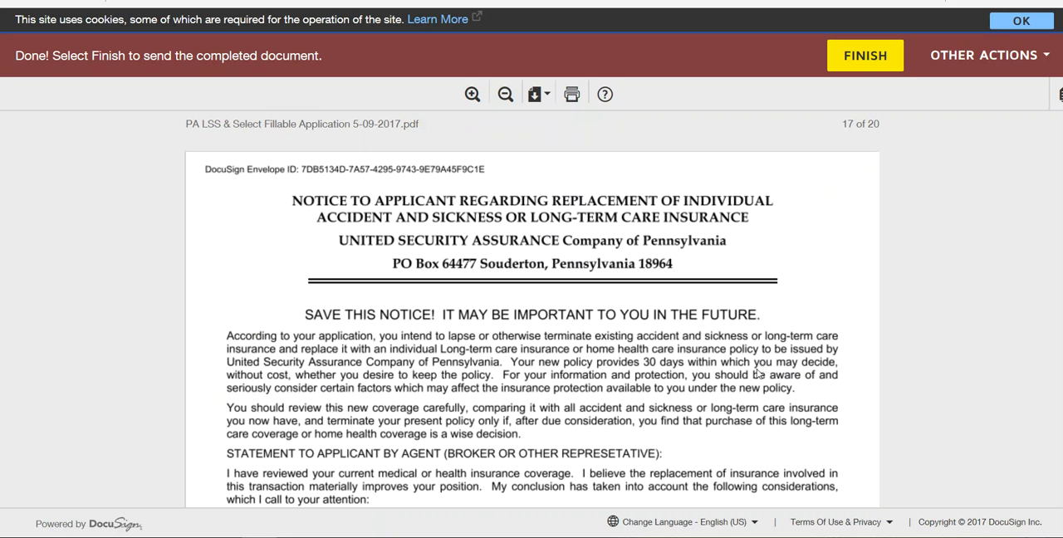
scroll(756, 373, "down", 6)
scroll(760, 370, "down", 4)
scroll(763, 370, "down", 9)
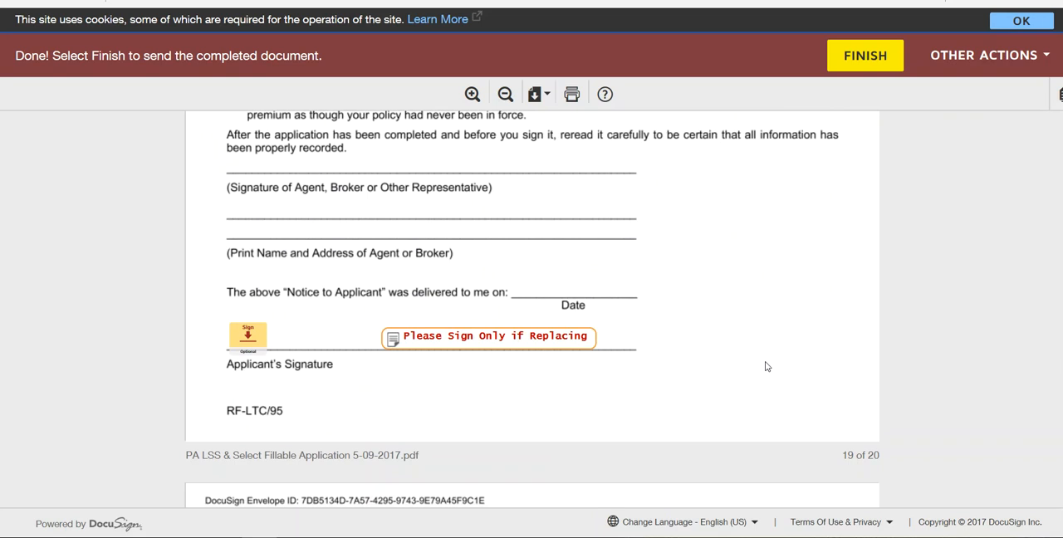
scroll(765, 365, "down", 6)
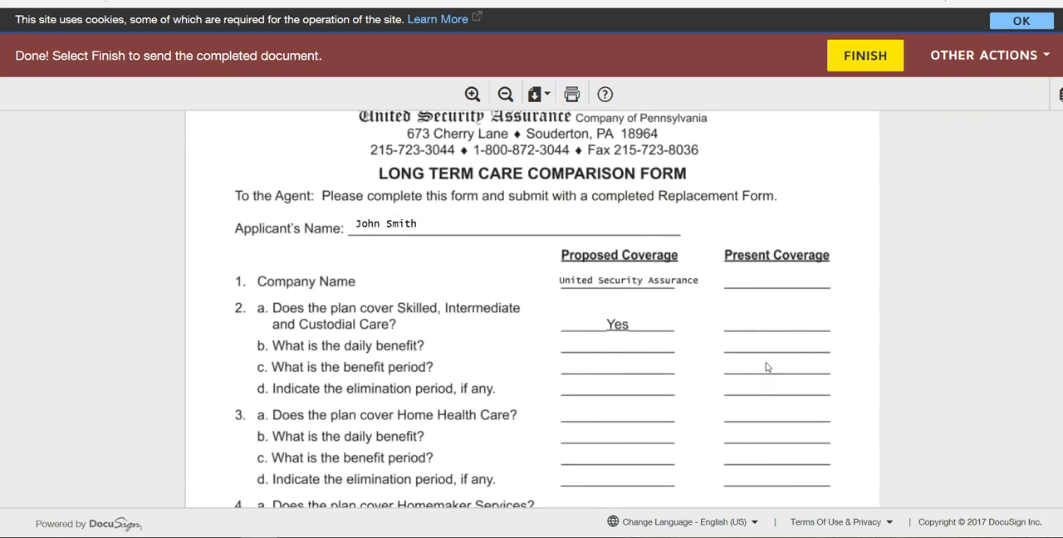
- Leave the optional applicant signature on page 20's Long Term Care Comparison Form blank and finish the document
scroll(766, 366, "down", 1)
scroll(766, 366, "down", 1)
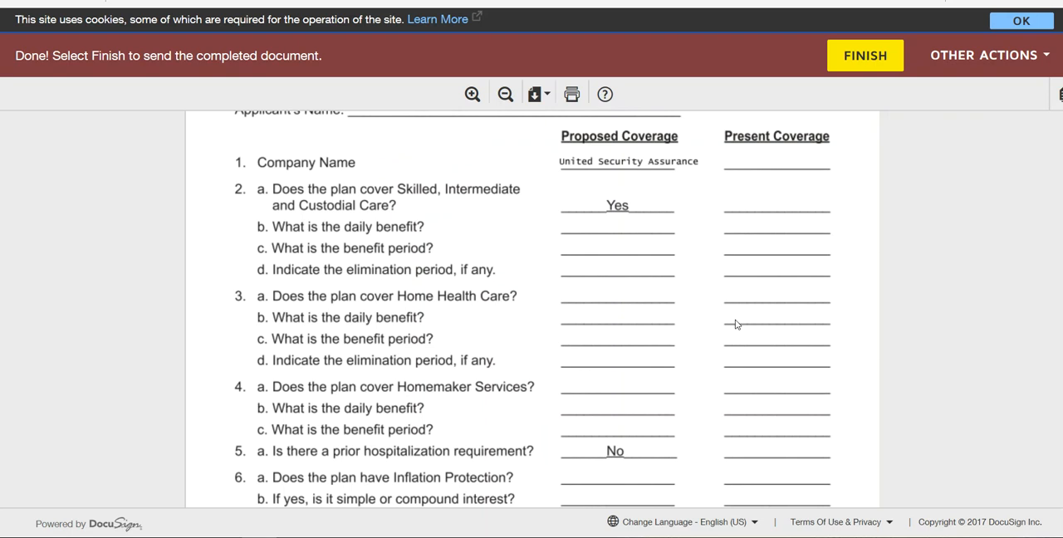
scroll(763, 291, "down", 4)
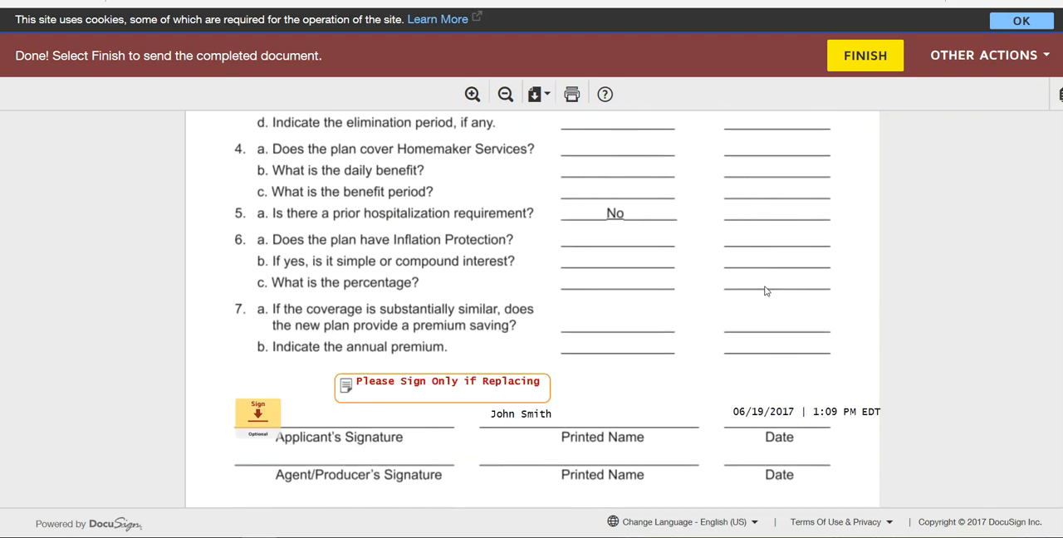
scroll(731, 431, "down", 3)
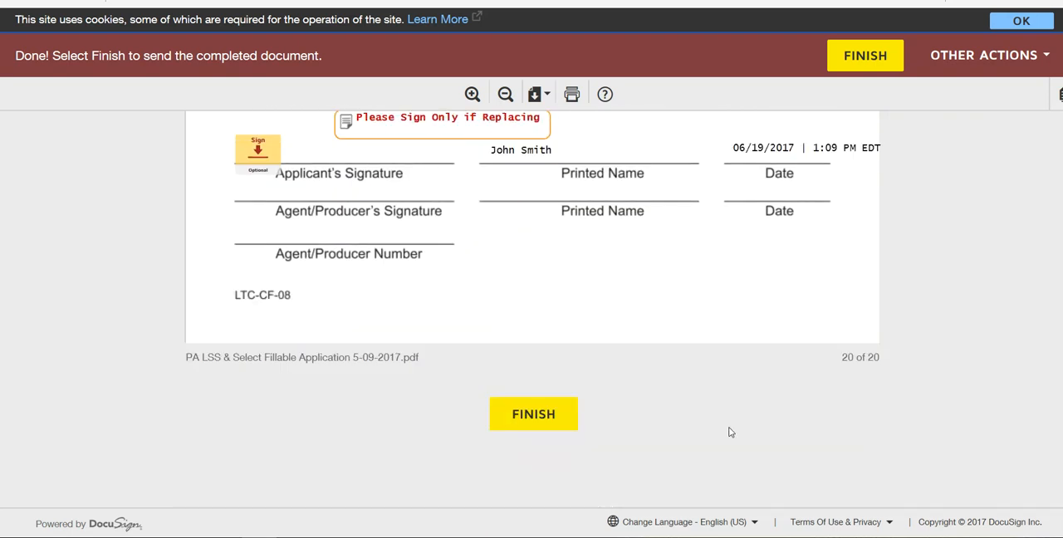
left_click(533, 414)
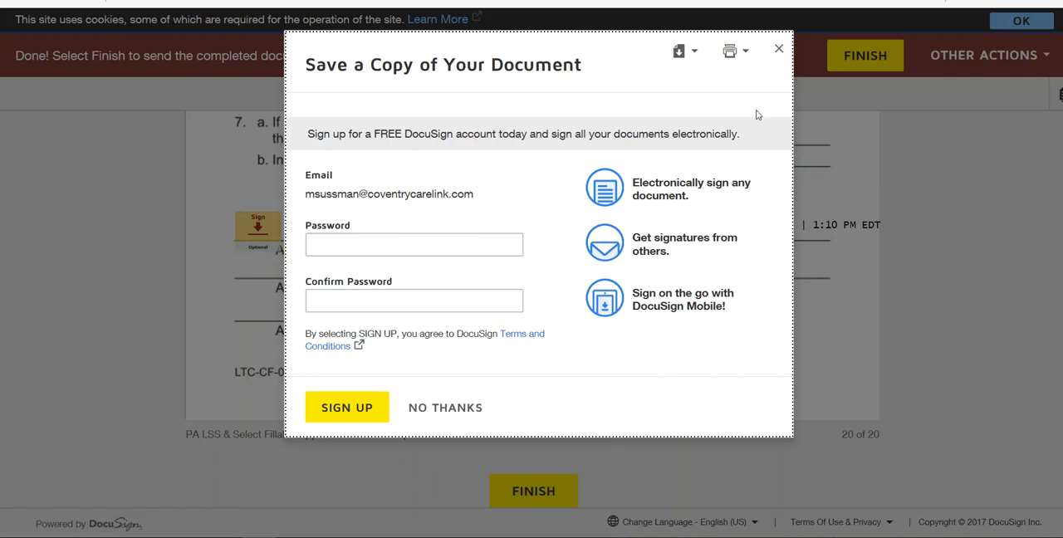
- Check the download options for the signed document and close the save-a-copy dialog without signing up for an account
left_click(694, 54)
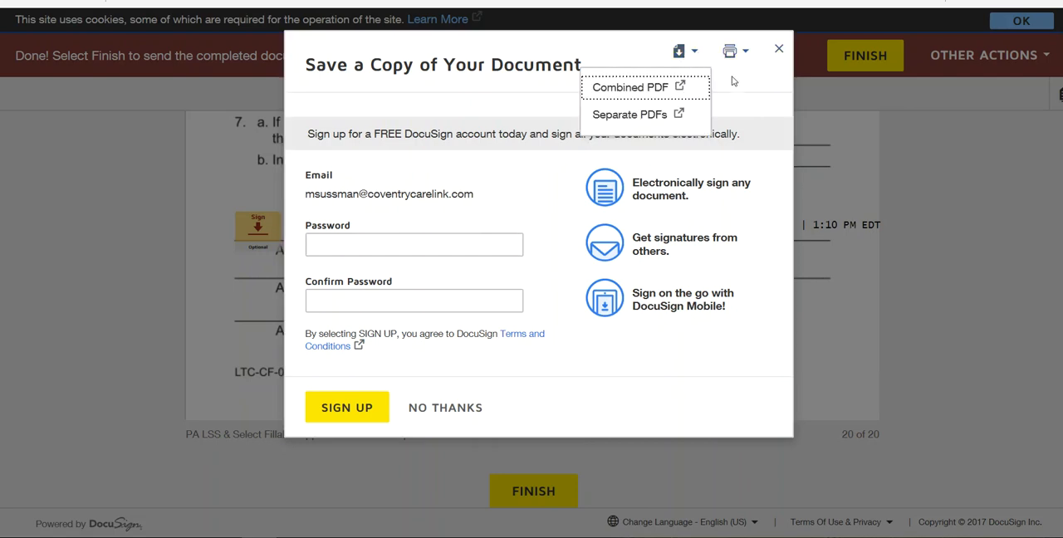
left_click(780, 52)
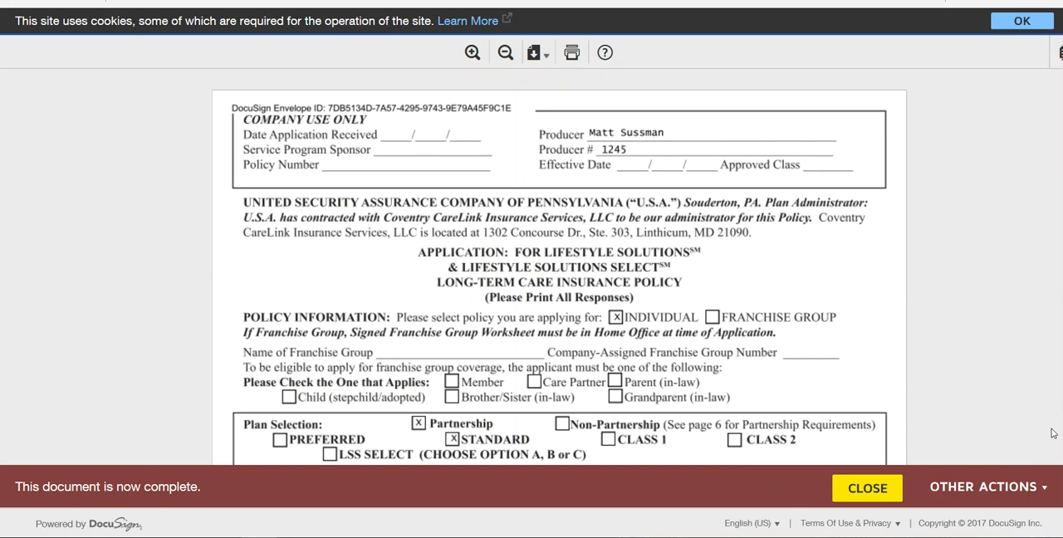
- Review the completed application from the policy information and health questions through the applicant and producer signatures on page 6
scroll(1009, 355, "down", 3)
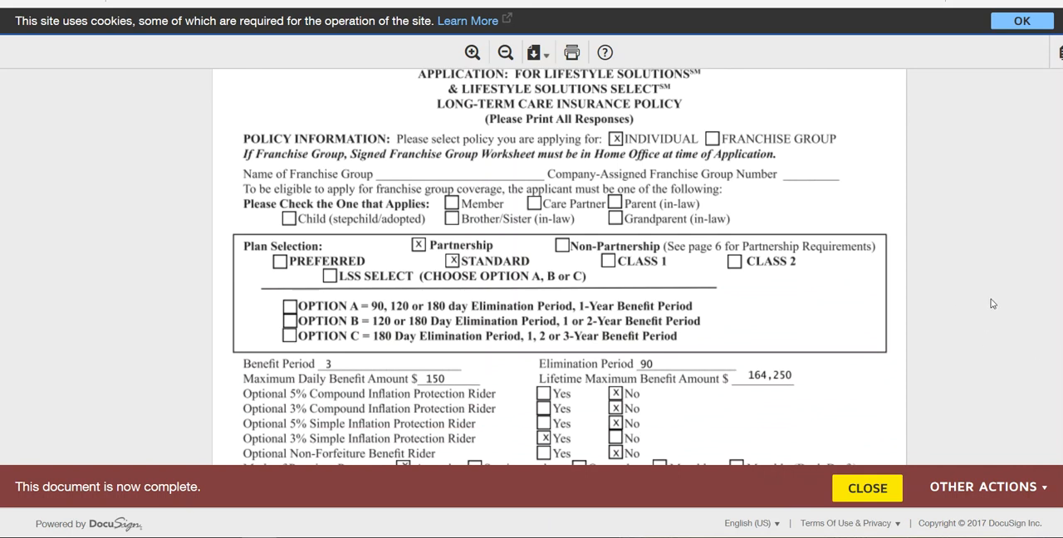
scroll(991, 304, "down", 5)
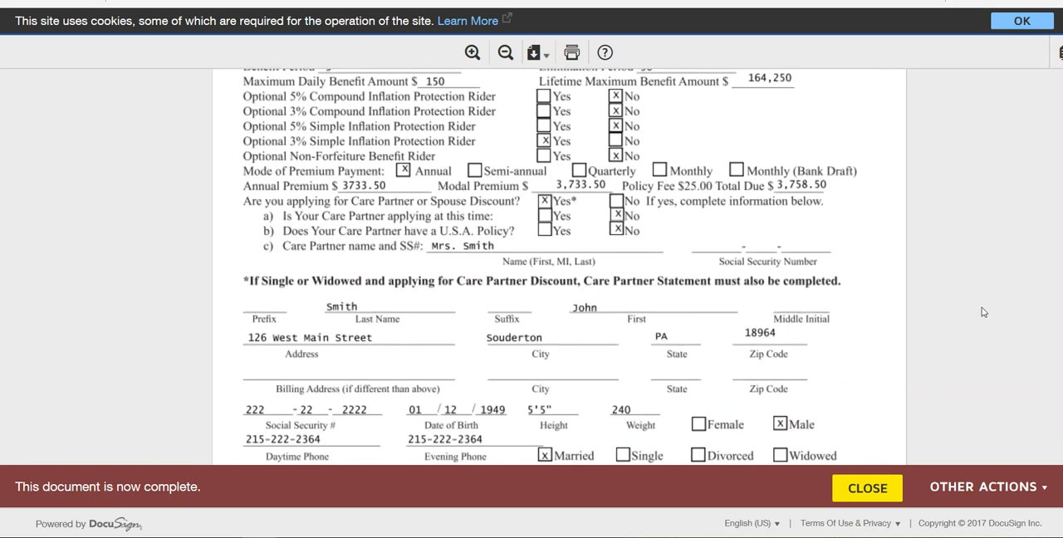
scroll(977, 309, "down", 3)
scroll(938, 315, "down", 2)
scroll(936, 315, "down", 10)
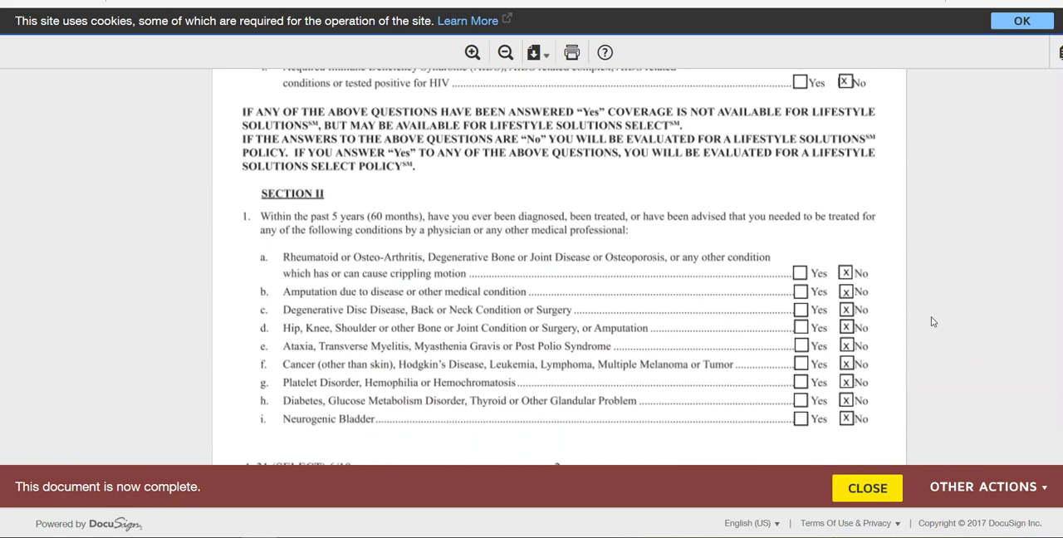
scroll(931, 321, "down", 10)
scroll(933, 323, "down", 10)
scroll(933, 322, "down", 10)
scroll(933, 324, "down", 10)
scroll(934, 322, "up", 3)
scroll(934, 322, "down", 8)
scroll(934, 322, "down", 6)
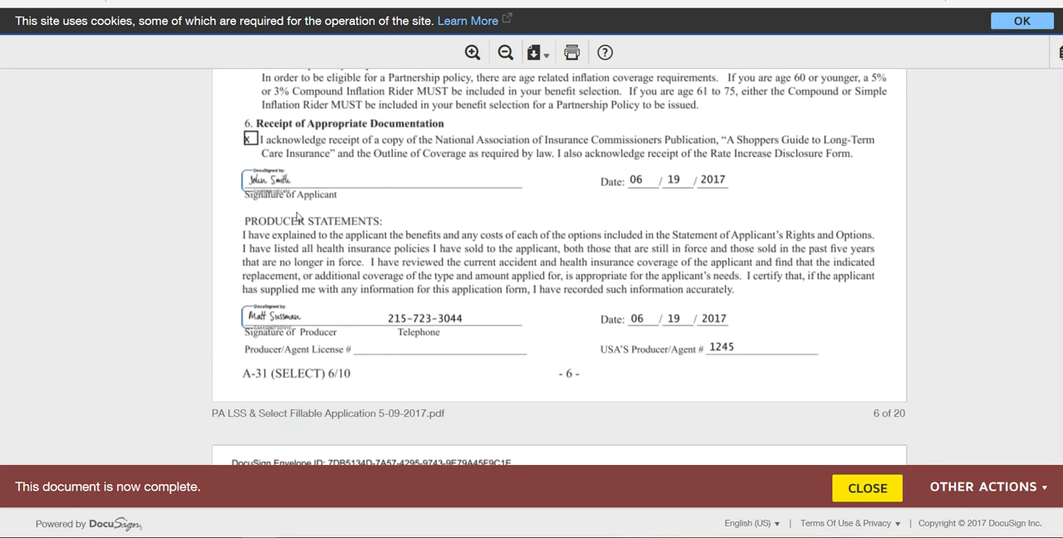